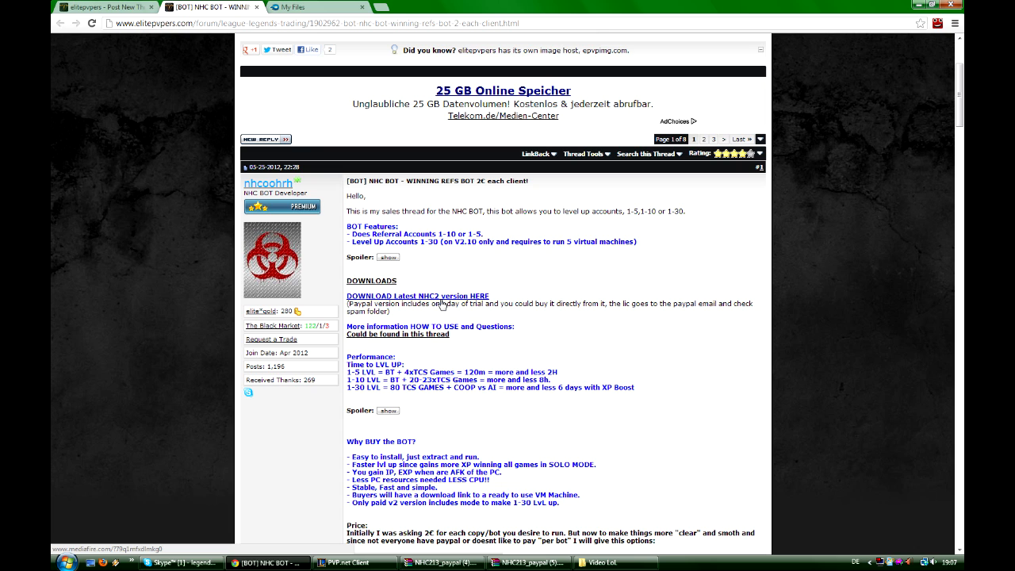
- Follow the thread's download link for the latest NHC2 version and open the NHC213_paypal.rar file from the MediaFire folder
click(442, 300)
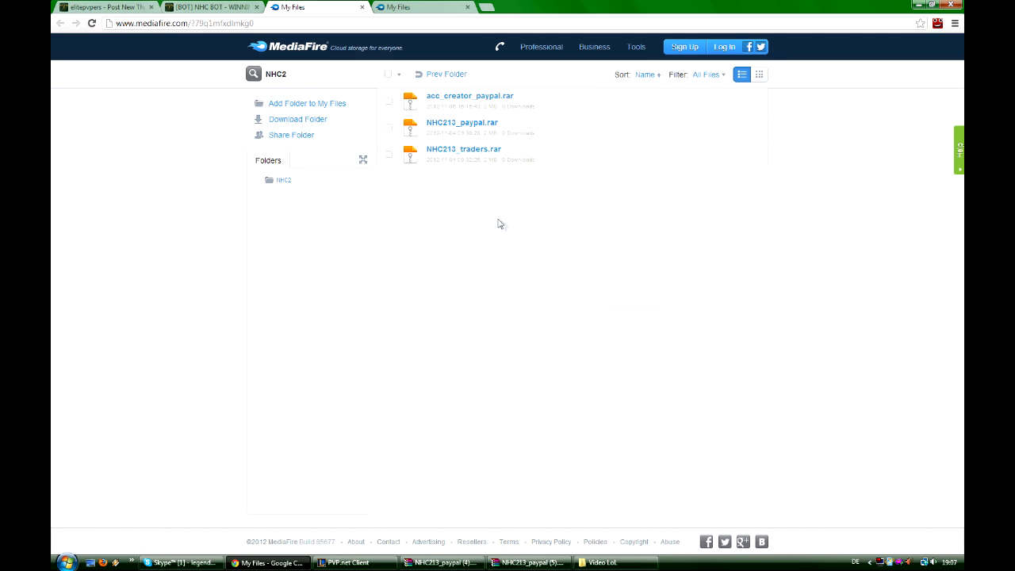
click(489, 125)
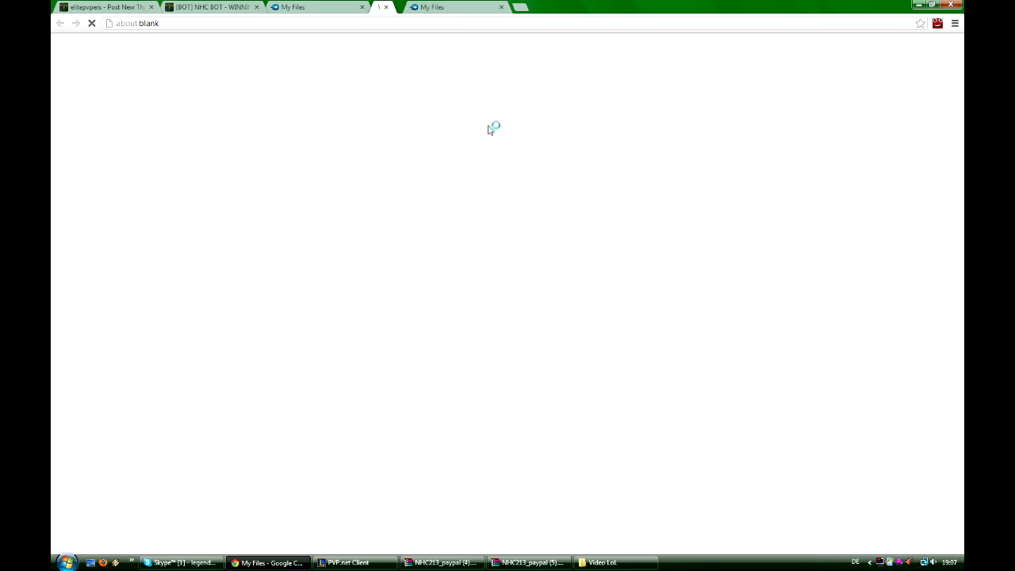
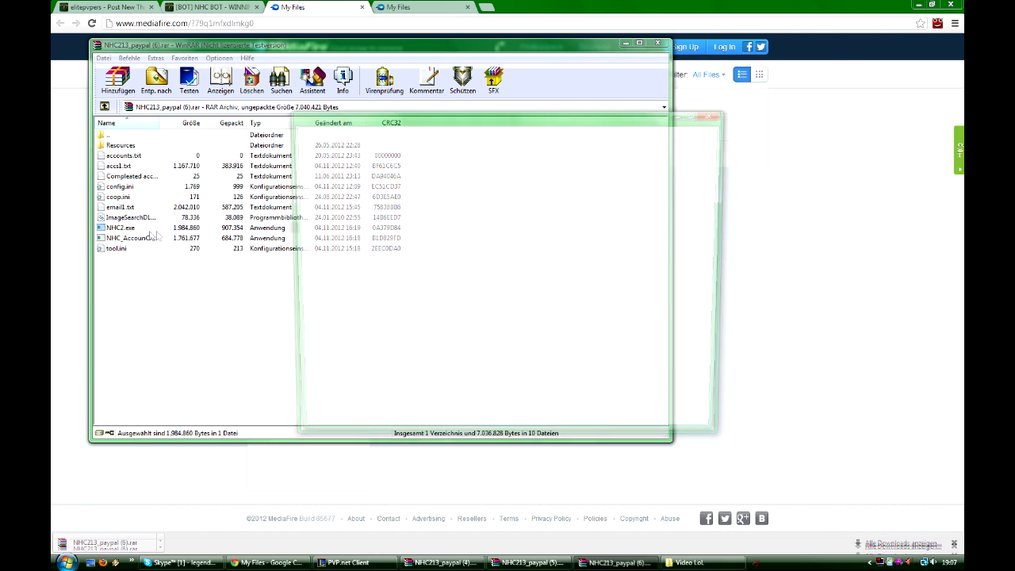
- View the bot's PayPal purchase page from the registration window, then return to the forum thread and minimise the registration window
click(481, 306)
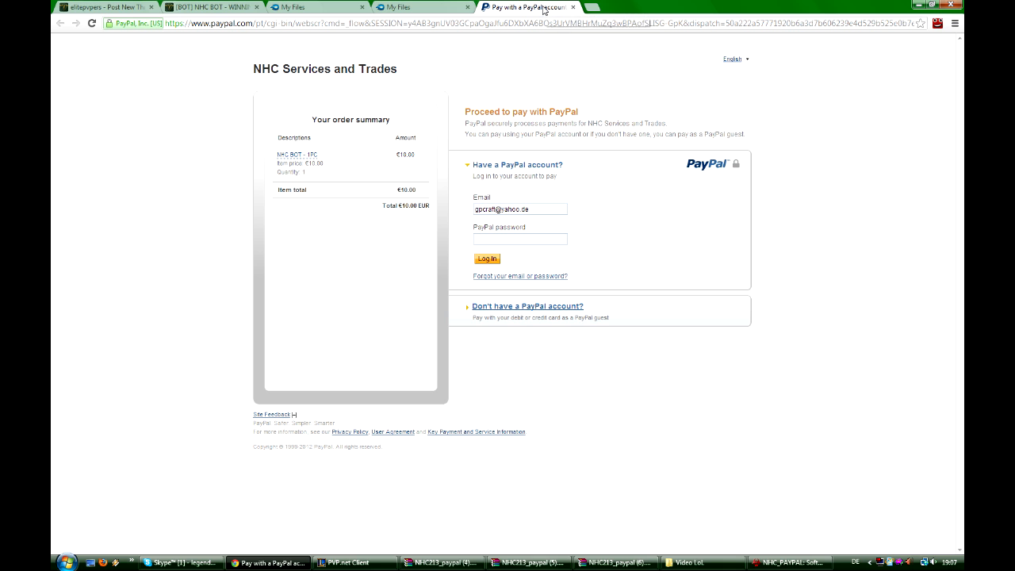
click(572, 7)
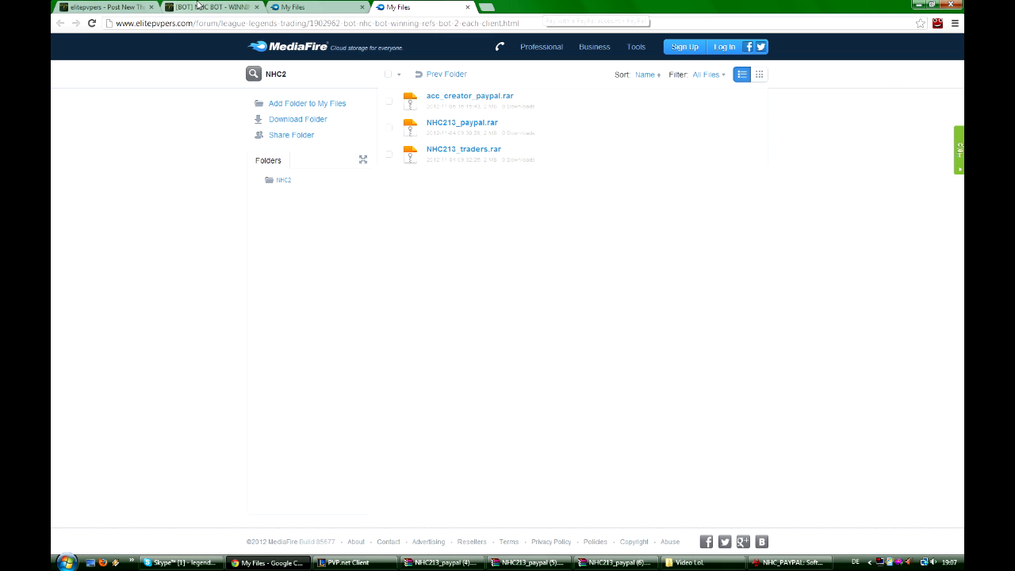
click(208, 7)
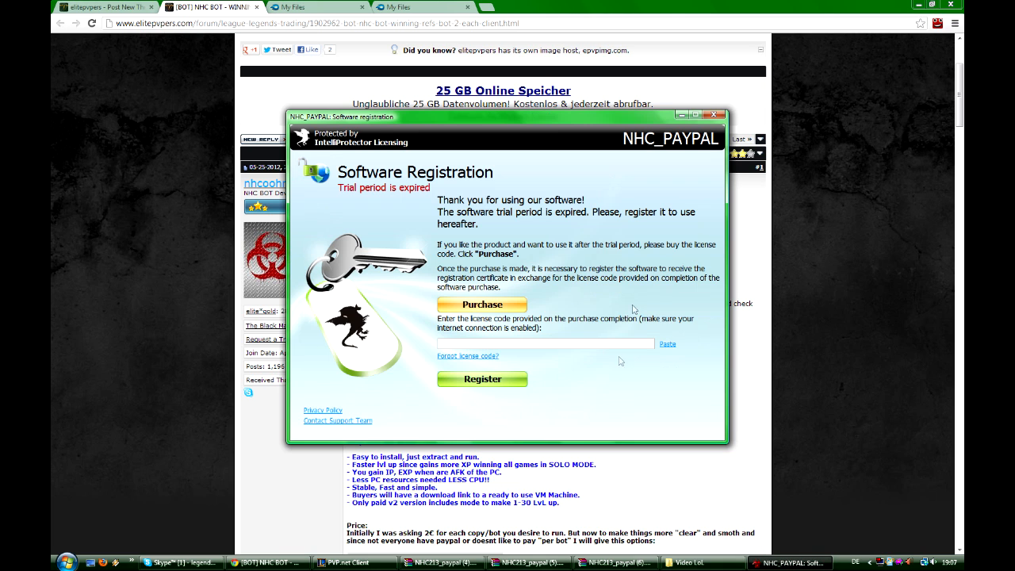
click(681, 116)
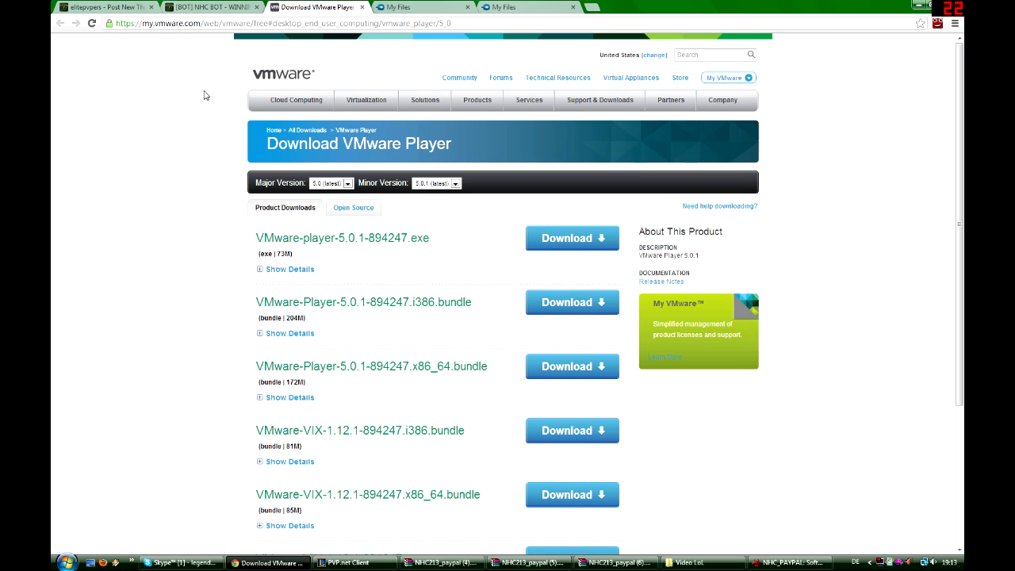
- Start downloading VMware-player-5.0.1-894247.exe from the VMware Player page and close the blank pop-up window
click(301, 23)
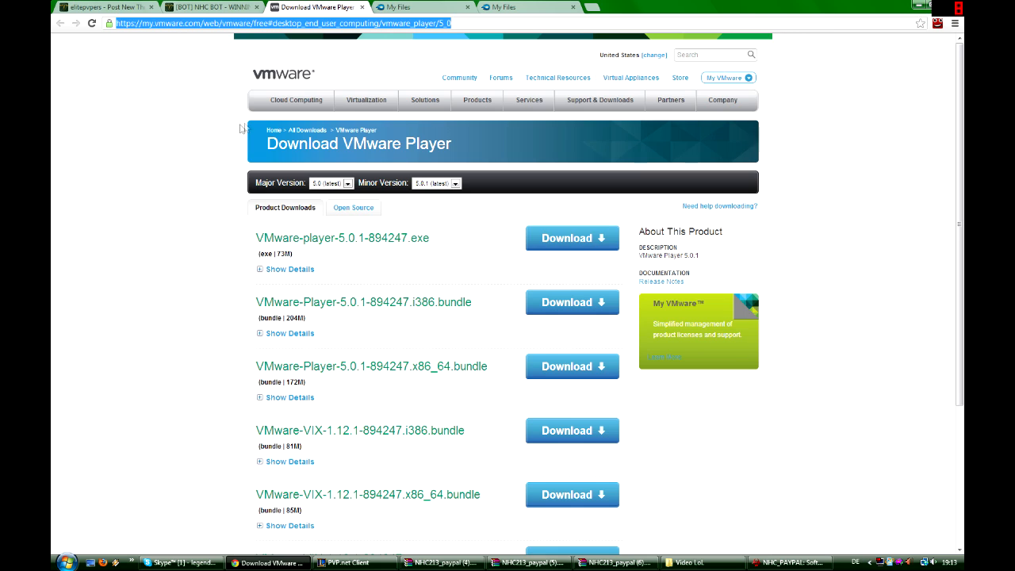
click(191, 282)
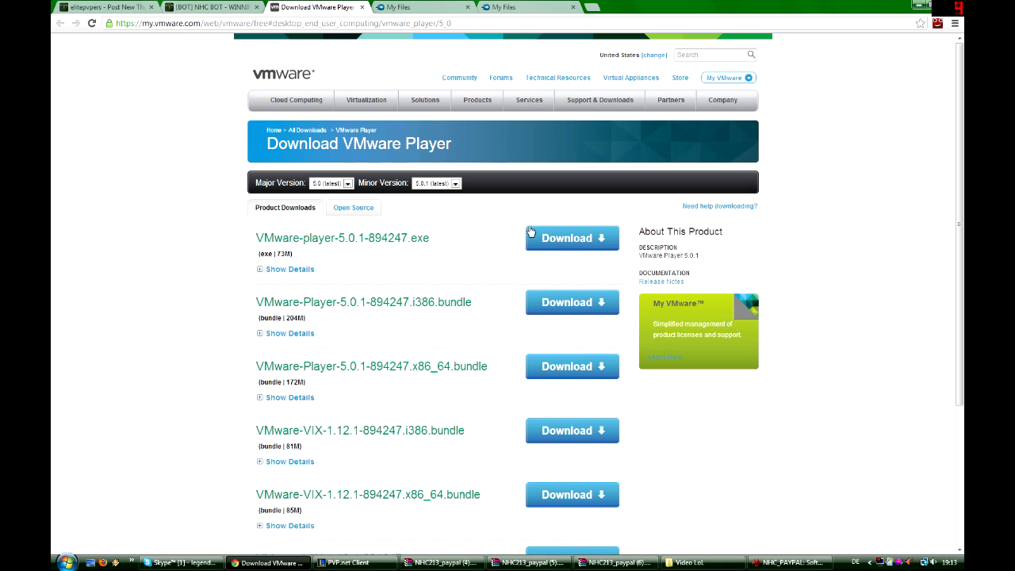
click(590, 240)
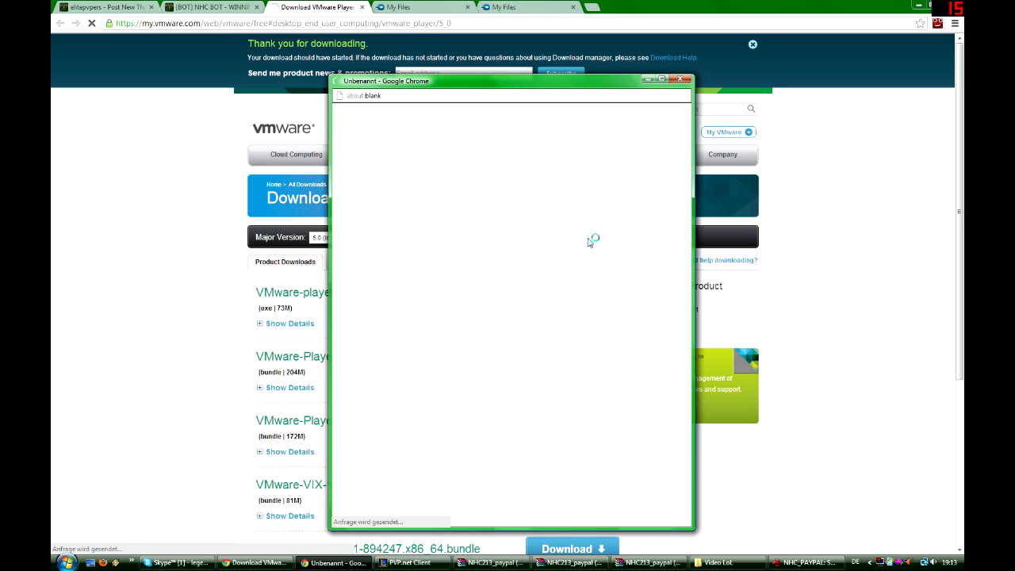
click(682, 80)
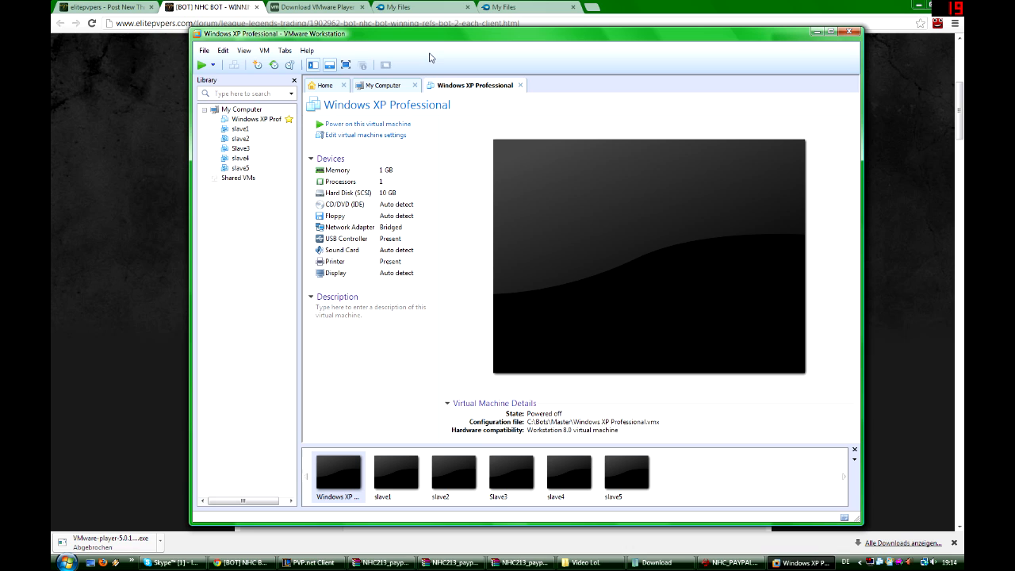
- Start creating a new virtual machine with the Custom (advanced) configuration and Workstation 8.0 hardware compatibility
click(242, 111)
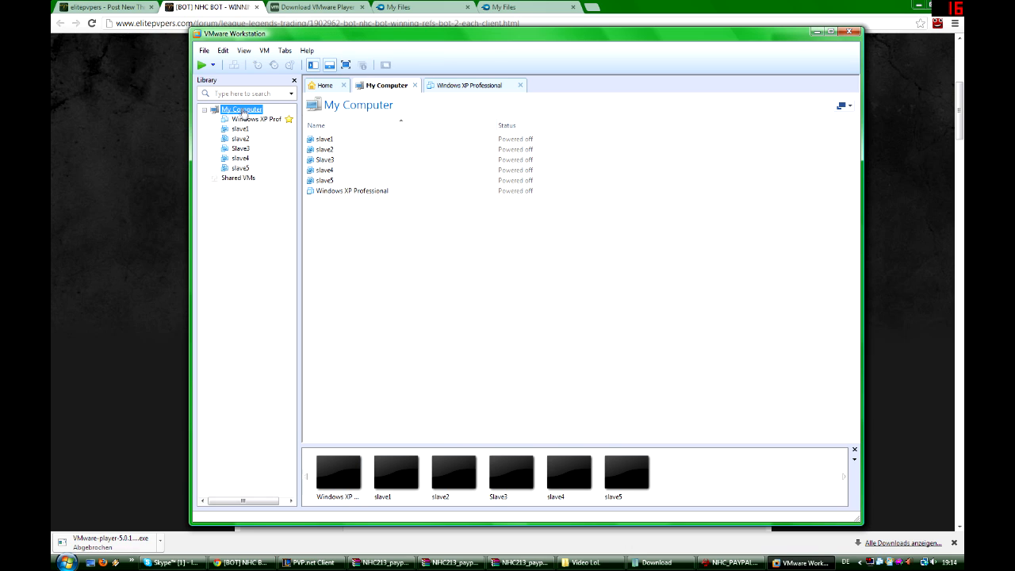
click(204, 51)
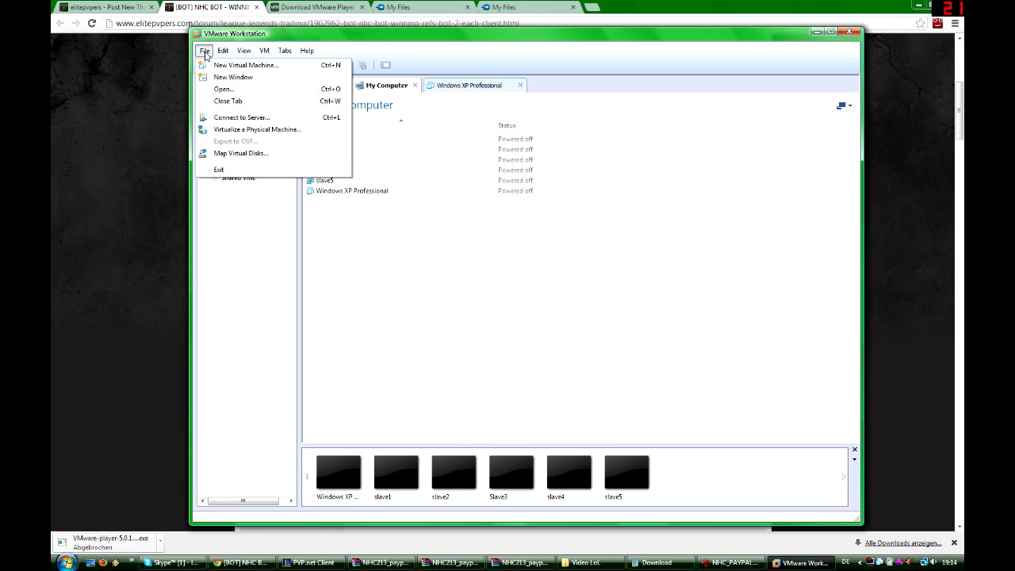
click(239, 67)
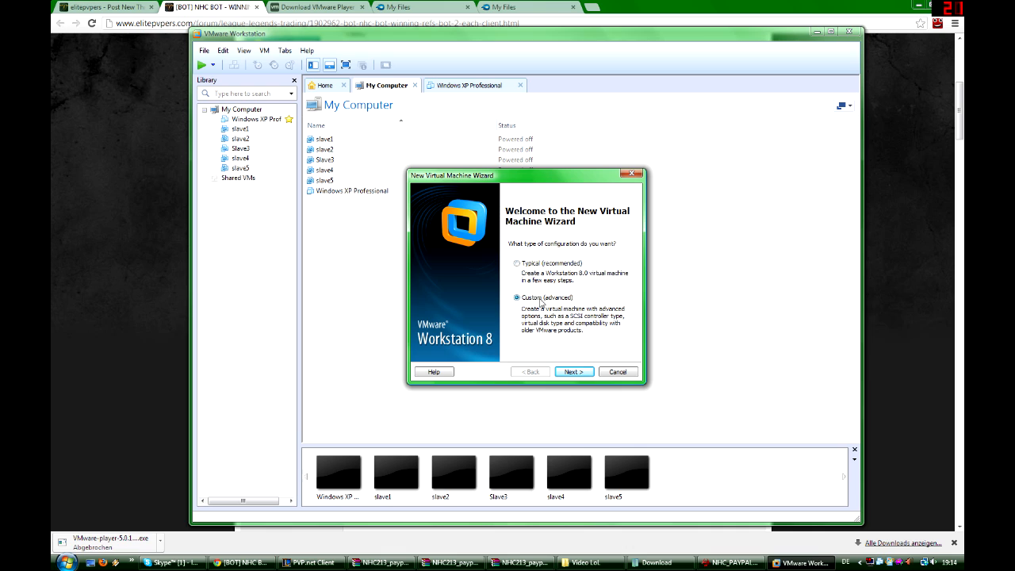
click(574, 372)
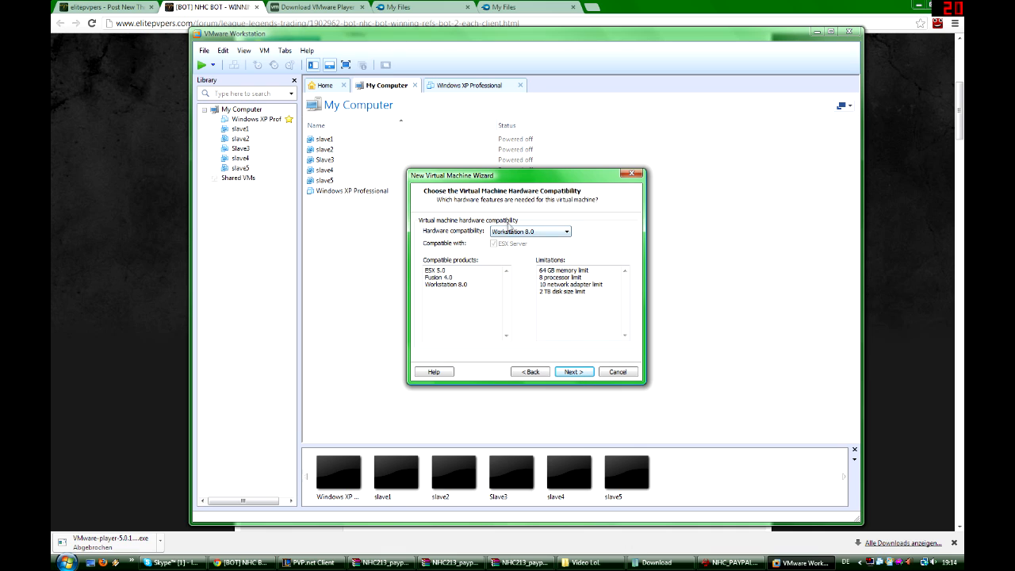
click(527, 235)
click(541, 237)
click(571, 374)
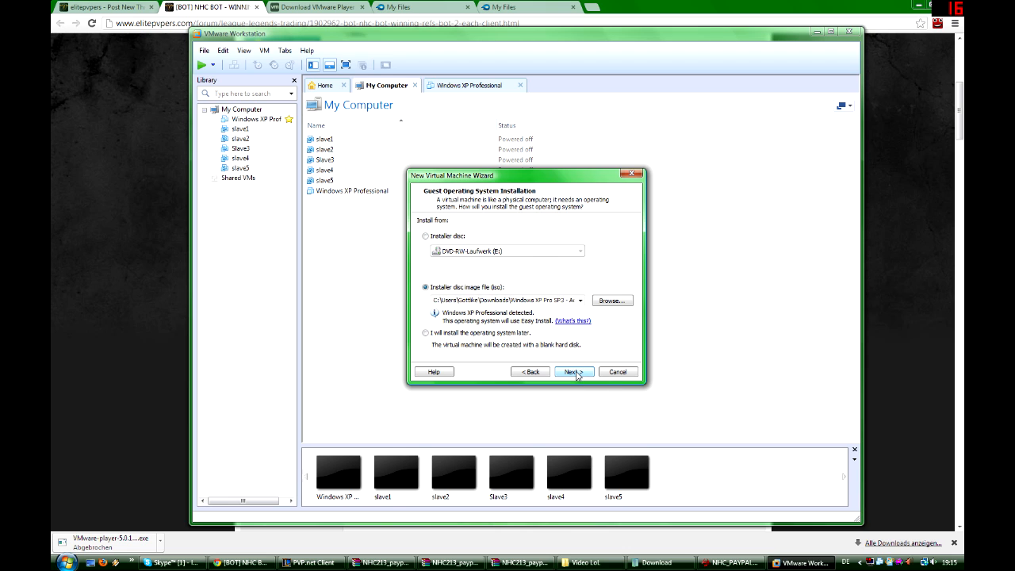
- Install the guest system from the Windows XP Pro SP3 disc image and continue without entering a product key
click(574, 372)
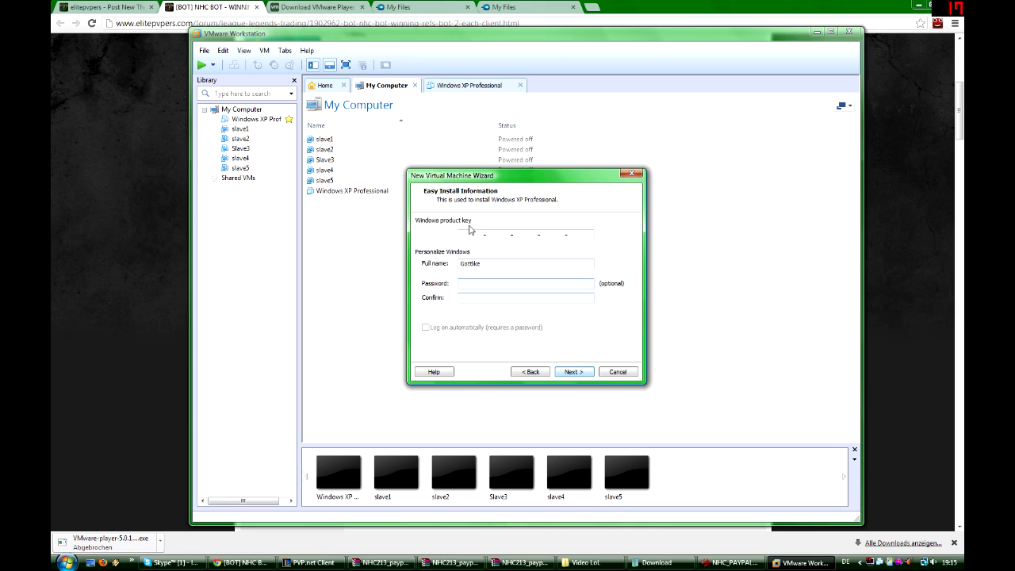
click(572, 373)
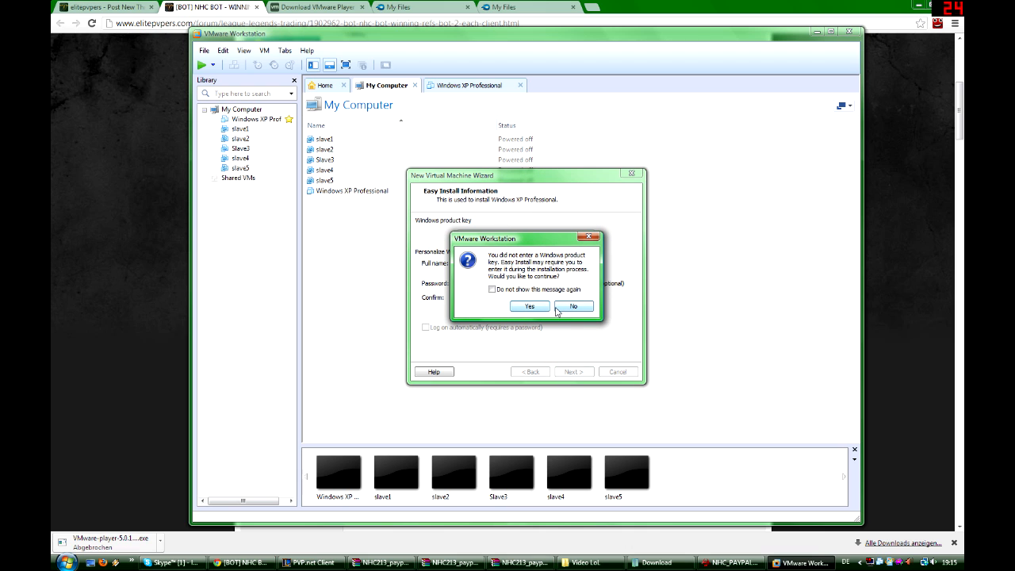
click(528, 306)
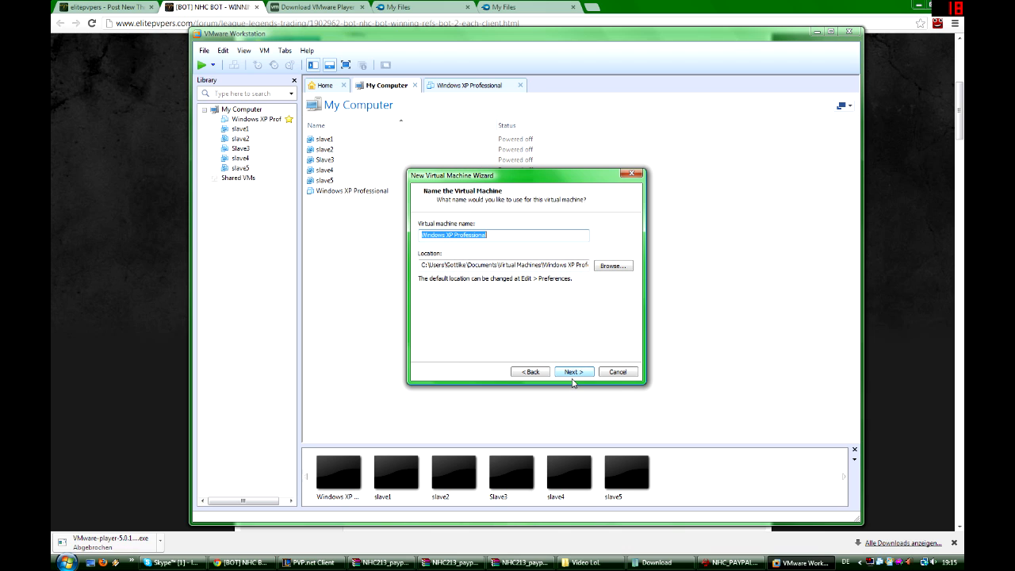
- Name the virtual machine Master and accept its location in the default virtual machines folder
drag(573, 376, 578, 324)
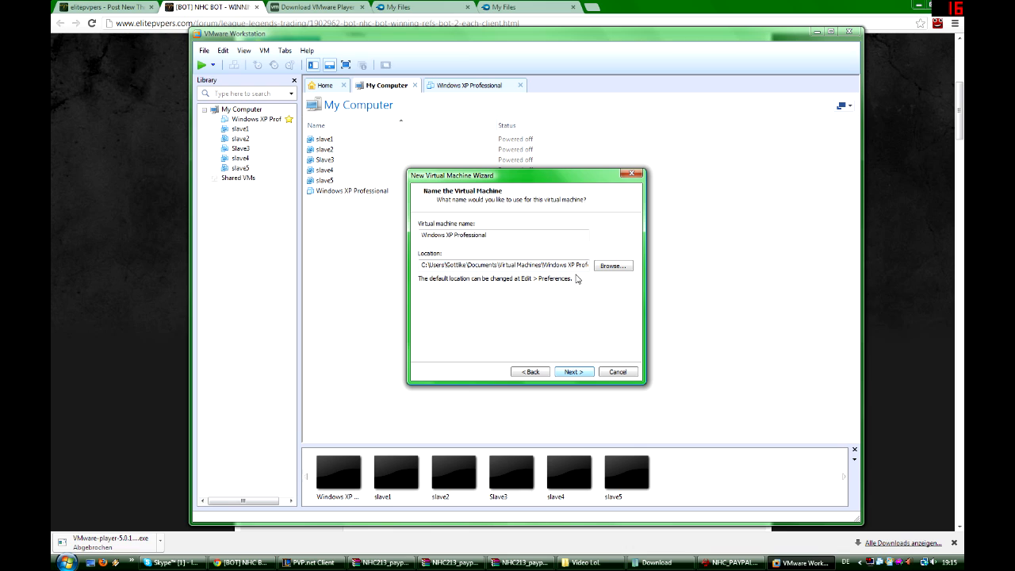
drag(421, 267, 606, 286)
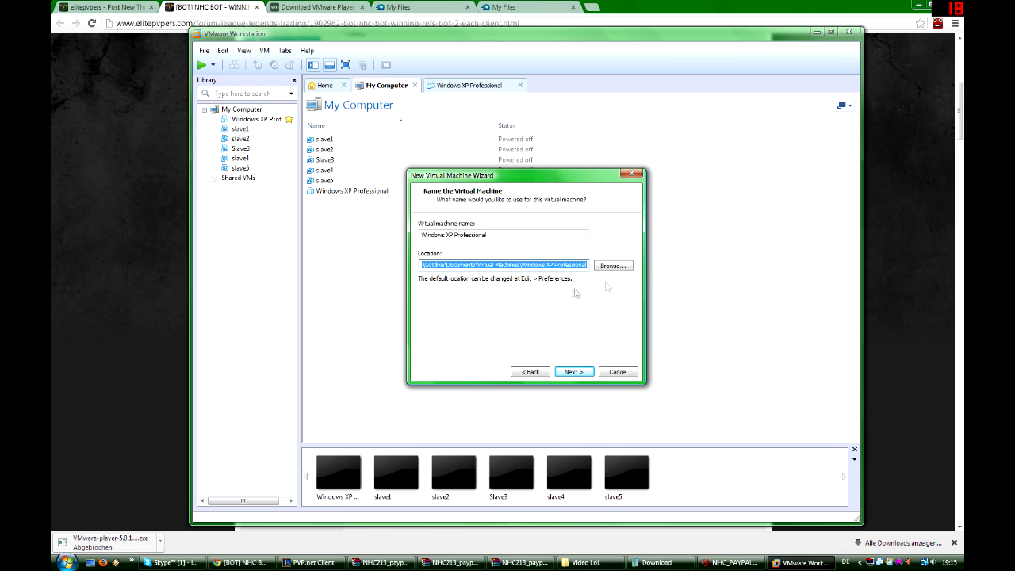
drag(505, 234, 420, 235)
text(Master)
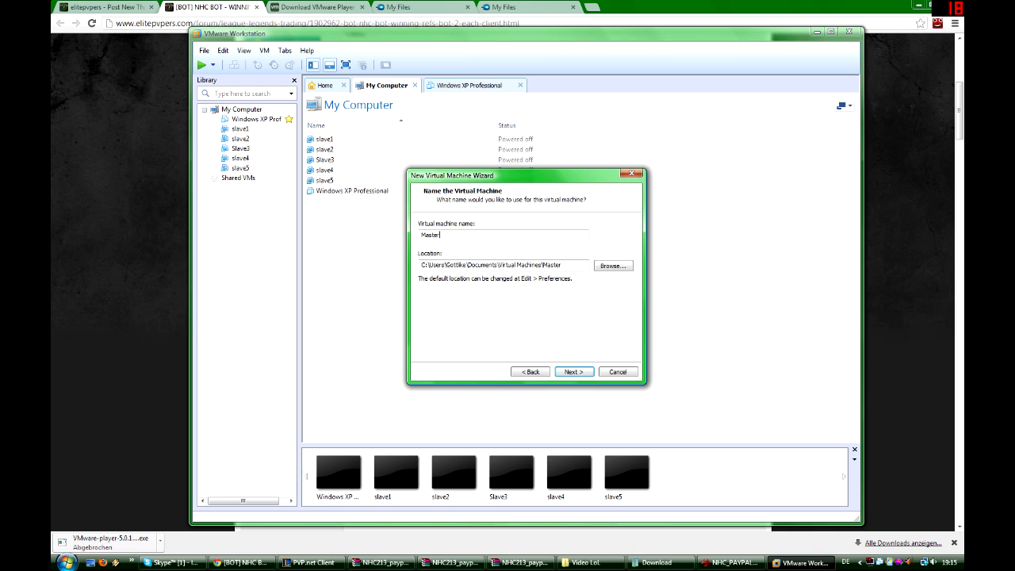
click(574, 371)
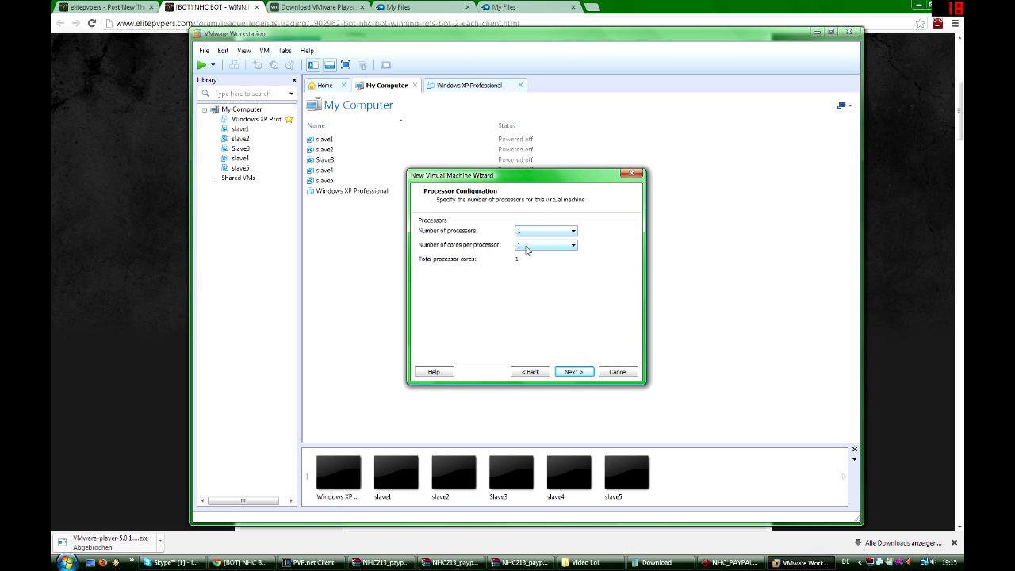
- Give the machine one single-core processor, 1024 MB of memory, bridged networking and the BusLogic SCSI controller
click(573, 372)
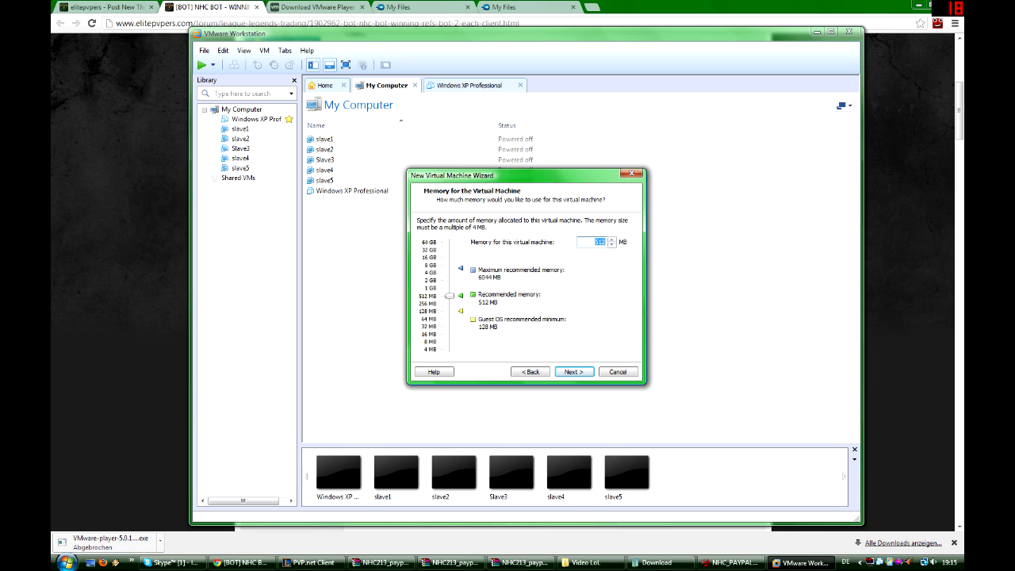
text(1024)
click(577, 373)
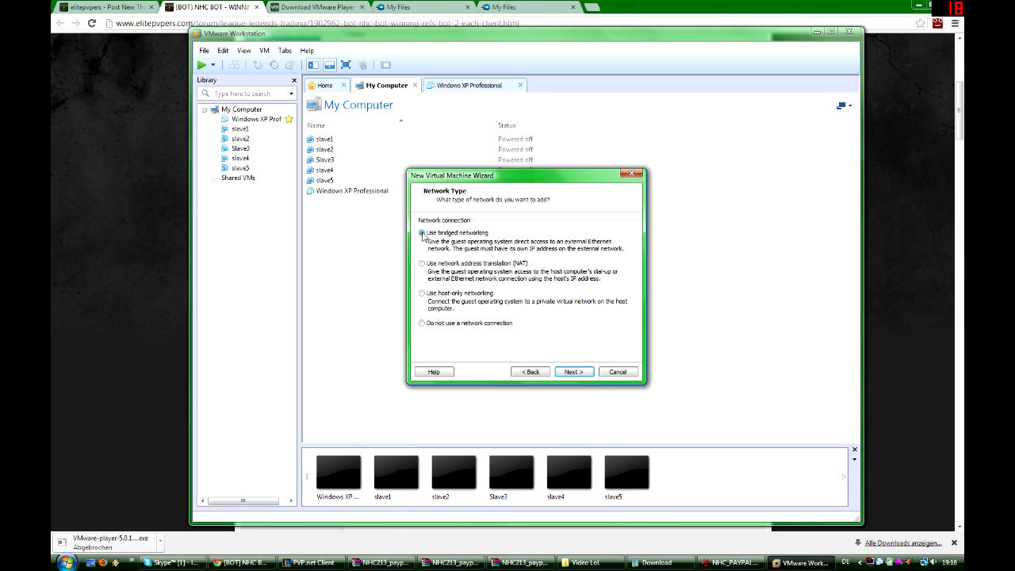
click(571, 372)
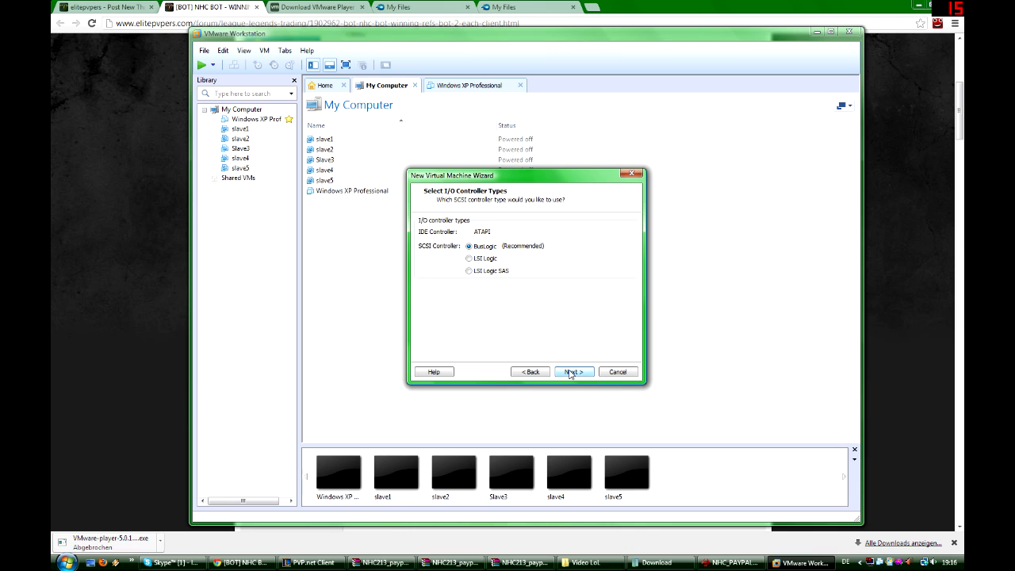
click(570, 373)
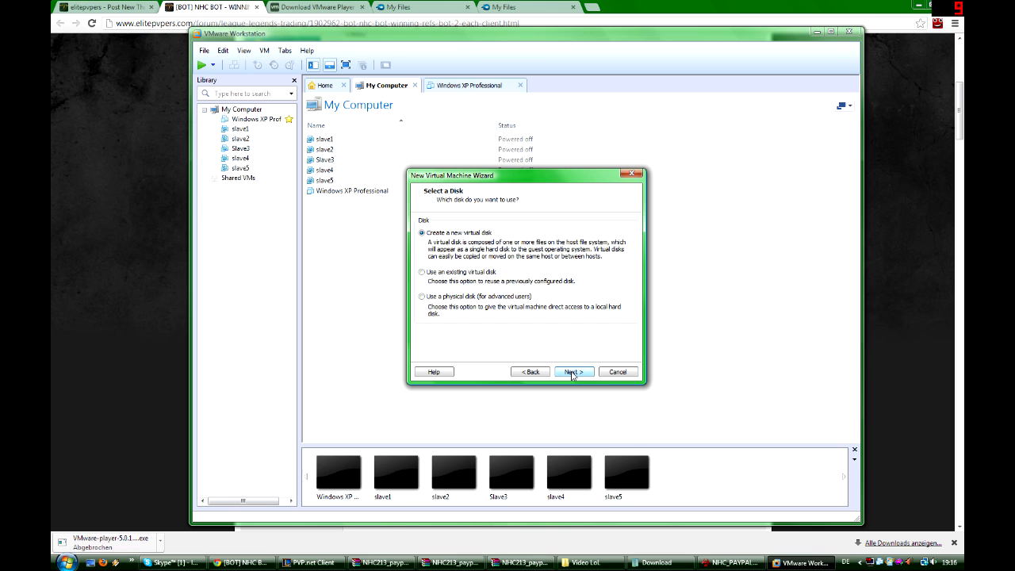
- Add a new 10 GB SCSI virtual disk split into multiple files and create the machine with power-on after creation
click(572, 372)
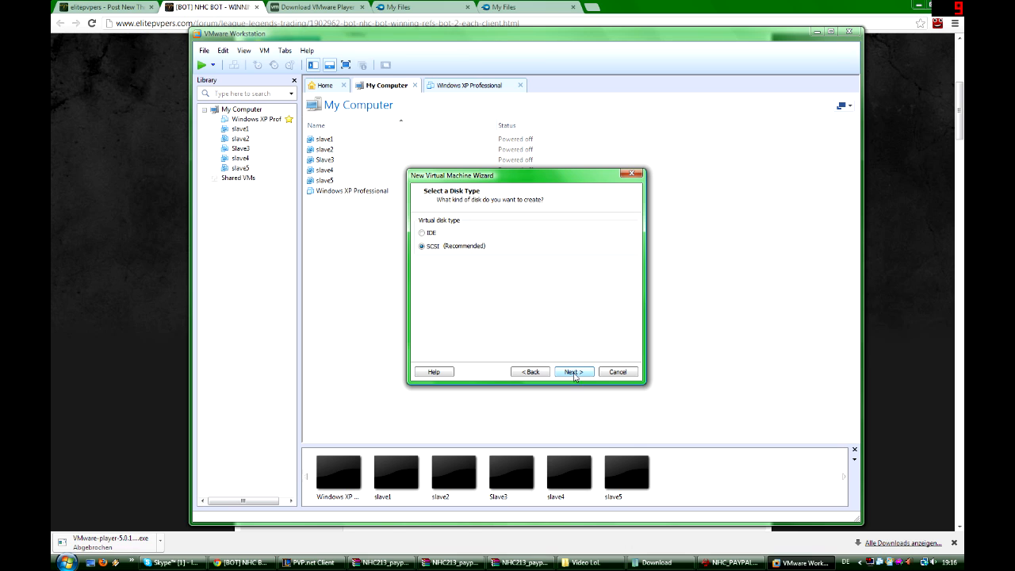
click(574, 372)
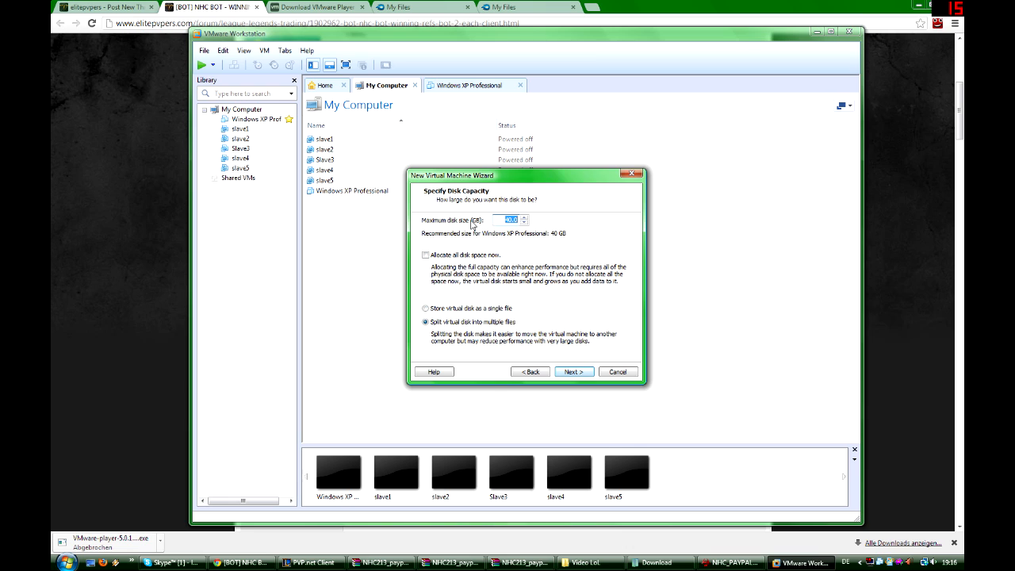
text(10)
click(573, 372)
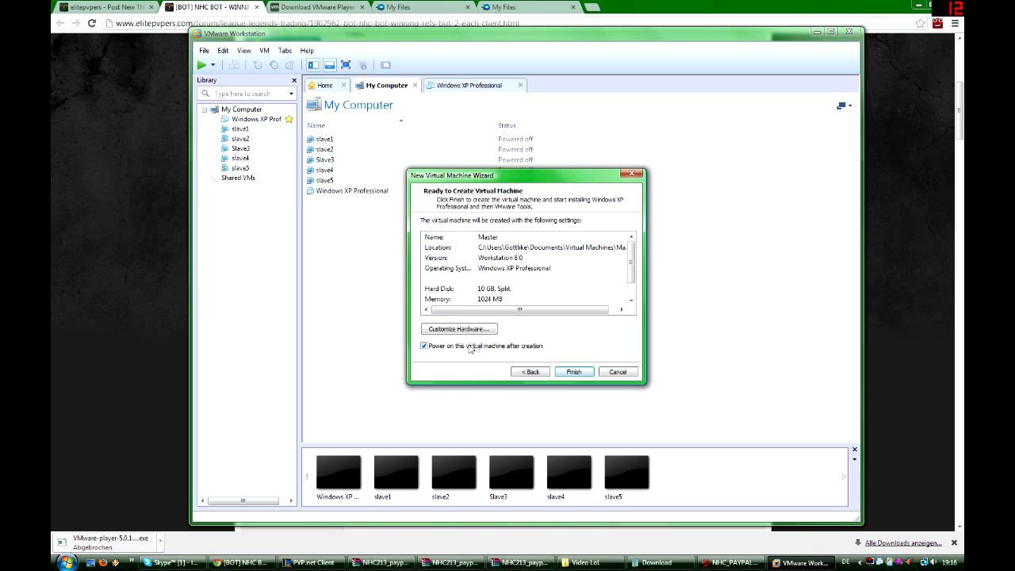
click(575, 372)
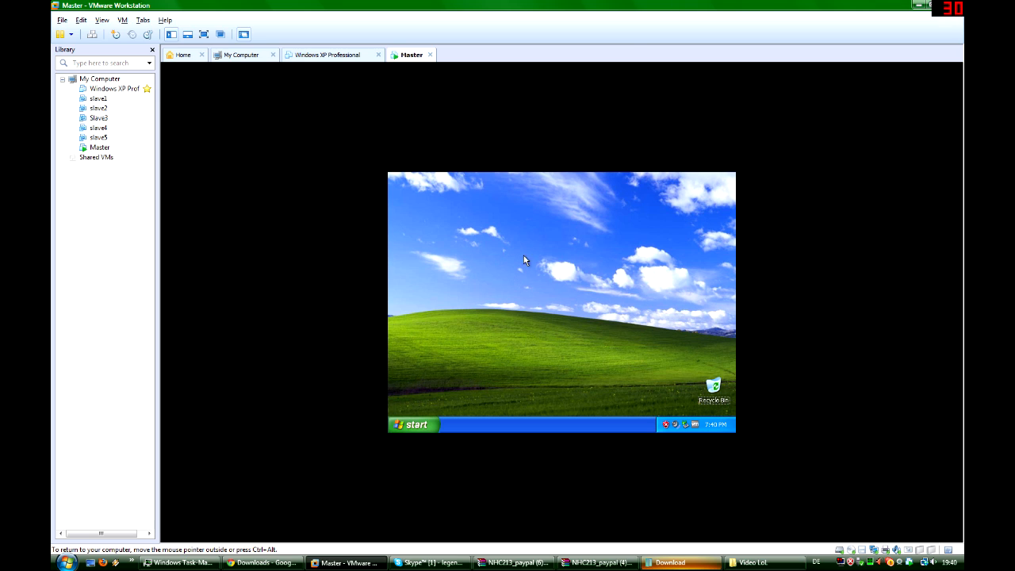
- Apply the Windows Classic theme to the desktop of the Master virtual machine
right_click(500, 236)
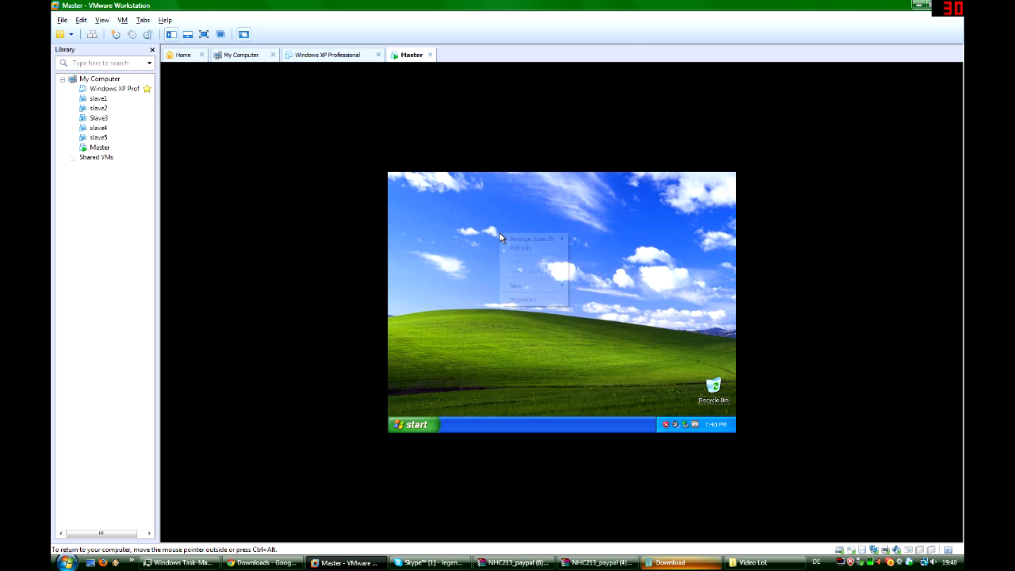
click(535, 300)
click(458, 247)
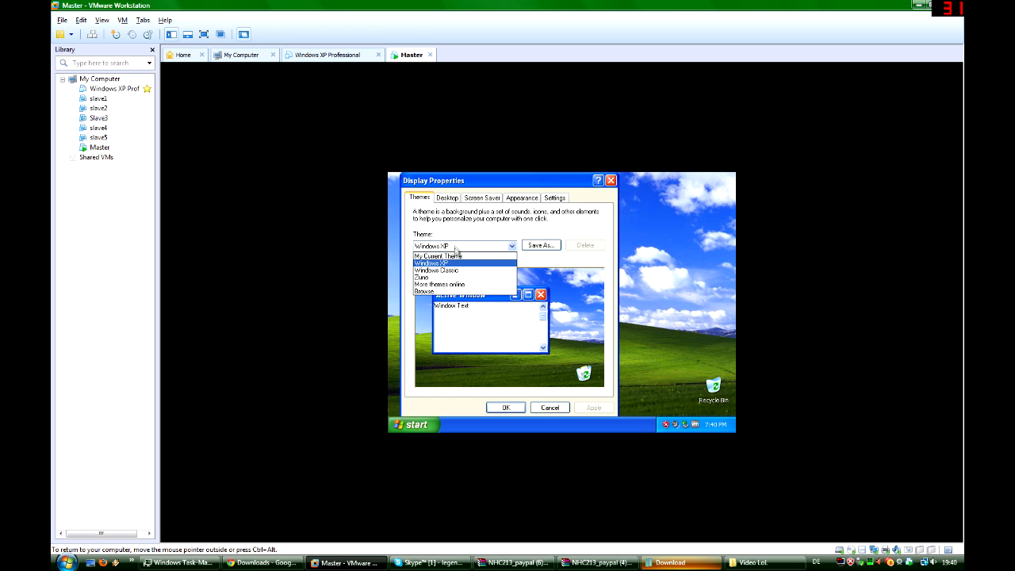
click(447, 269)
click(595, 408)
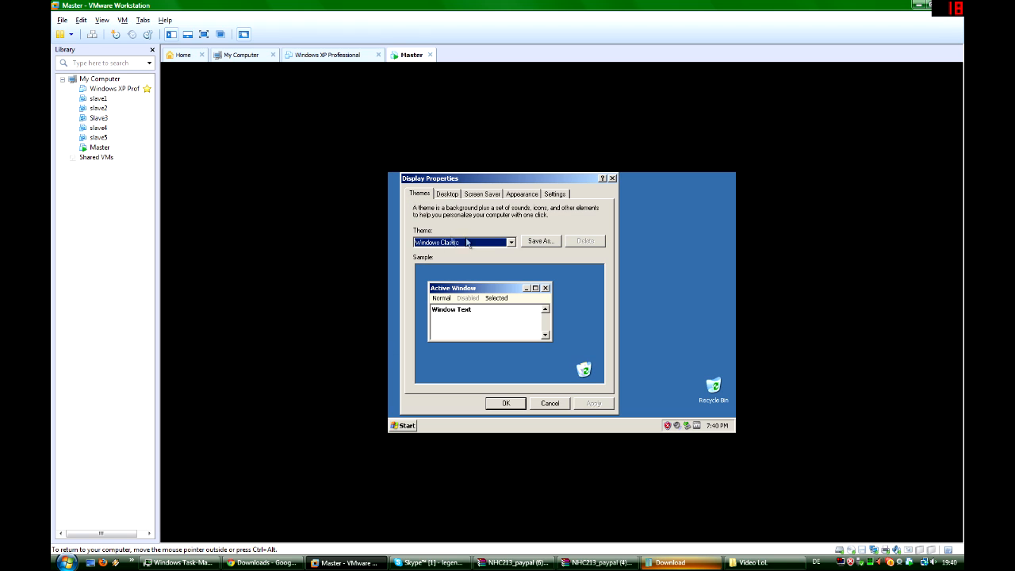
- Set the virtual machine's screen resolution to 1024 by 768 pixels and keep the new display settings
click(557, 195)
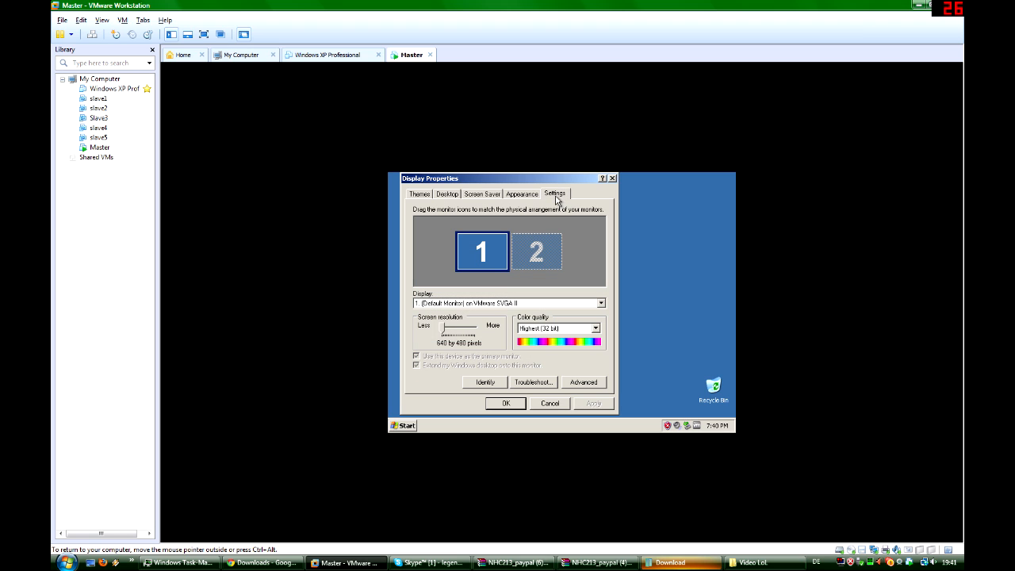
drag(442, 328, 447, 331)
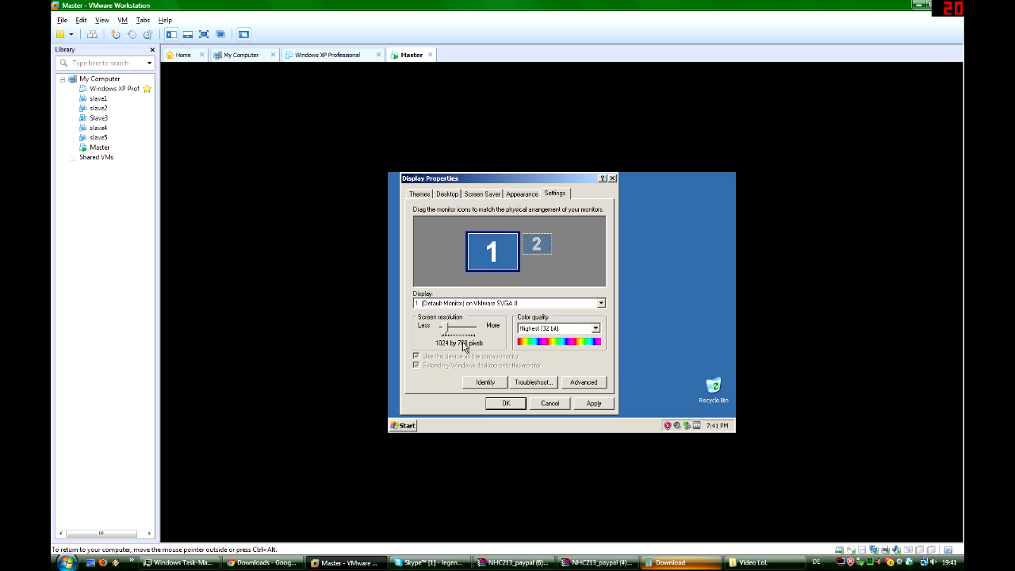
click(592, 402)
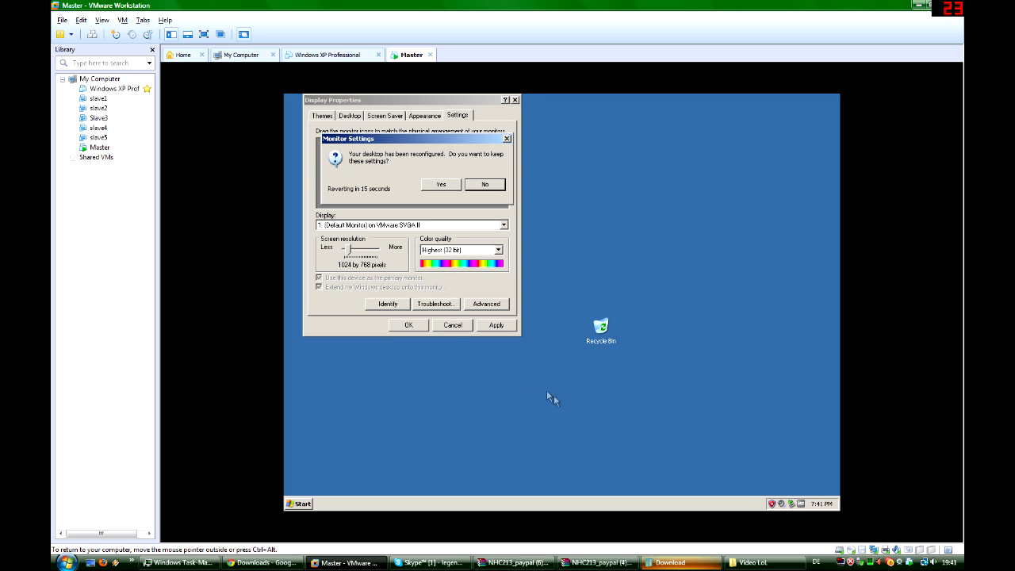
click(449, 189)
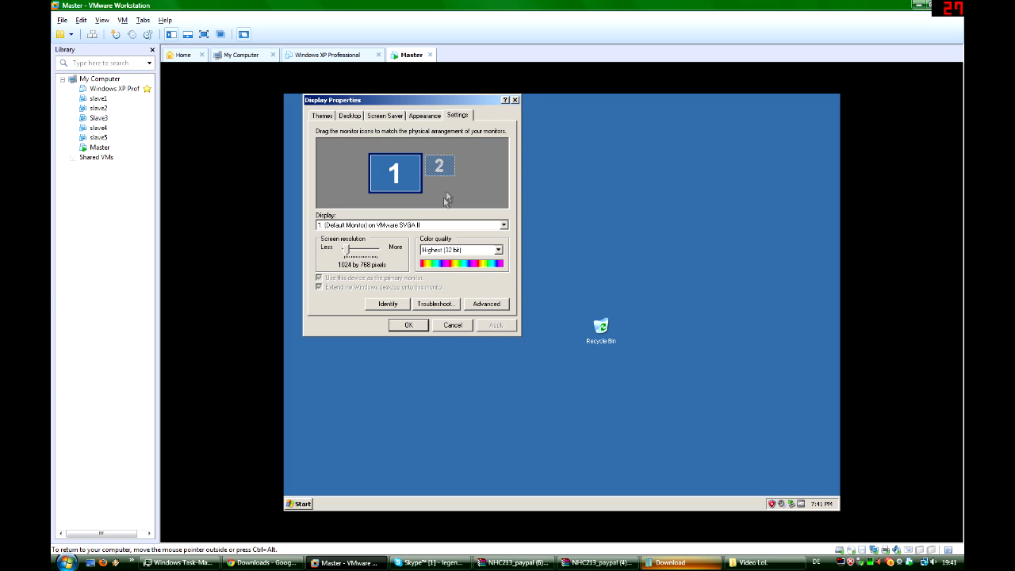
- Accept the display properties and turn off System Restore in the Master virtual machine's system properties
click(406, 325)
click(297, 503)
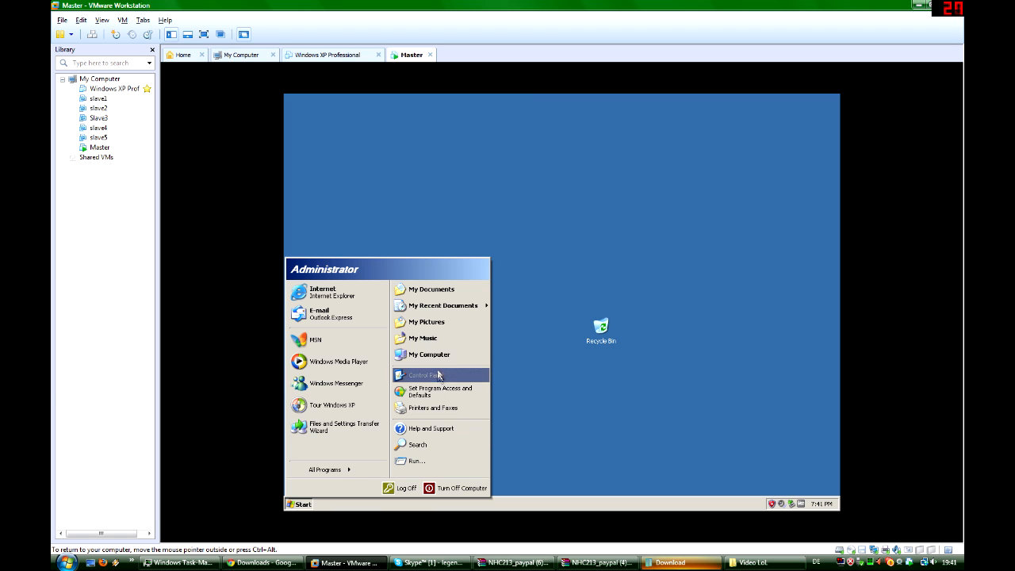
right_click(438, 354)
click(483, 448)
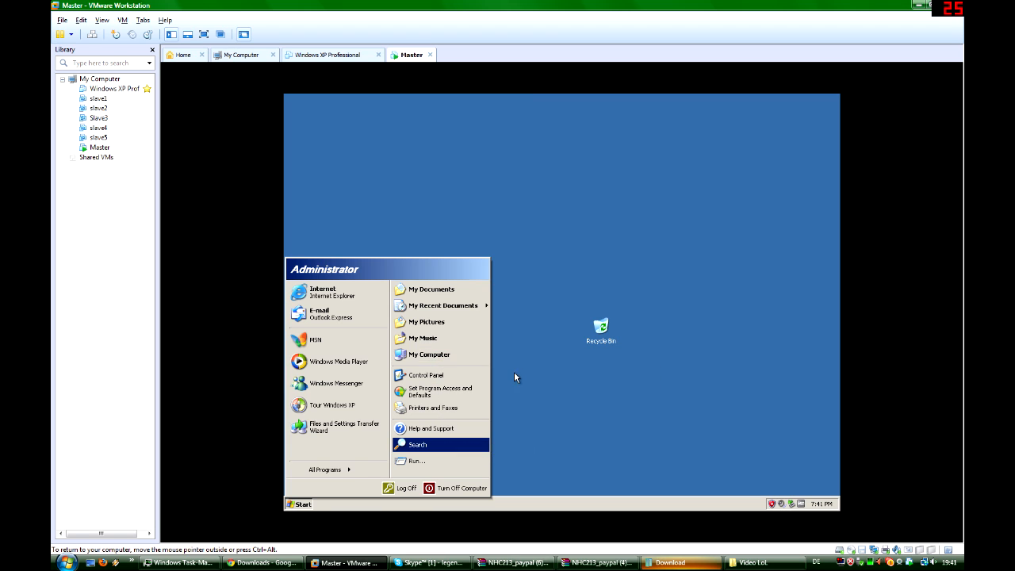
click(350, 130)
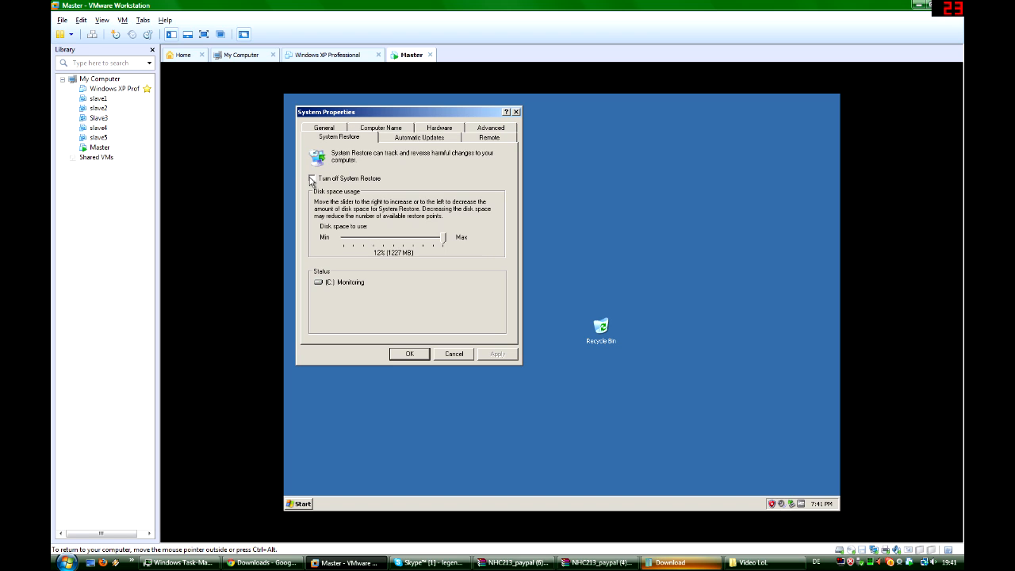
click(311, 178)
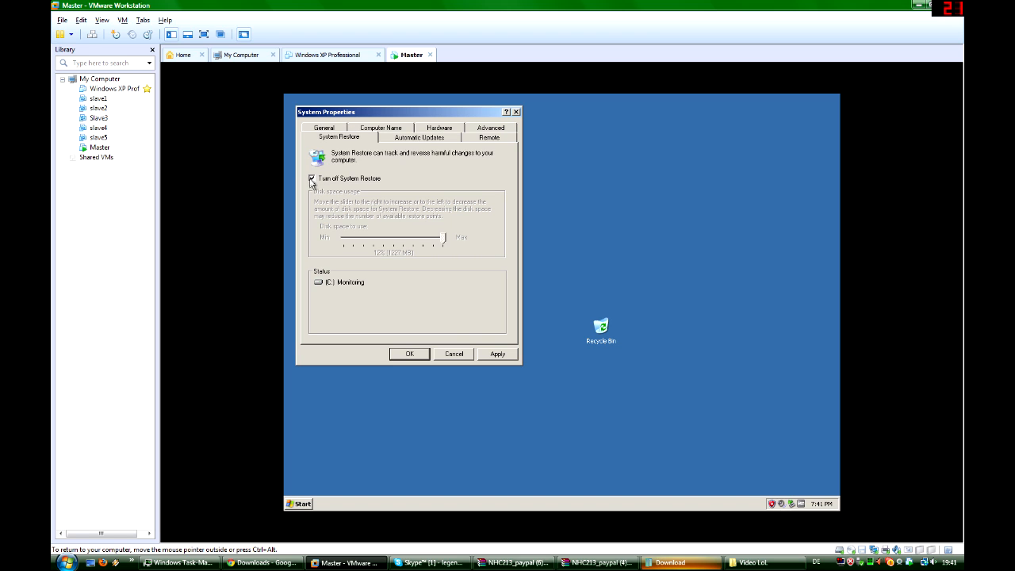
click(495, 355)
click(537, 328)
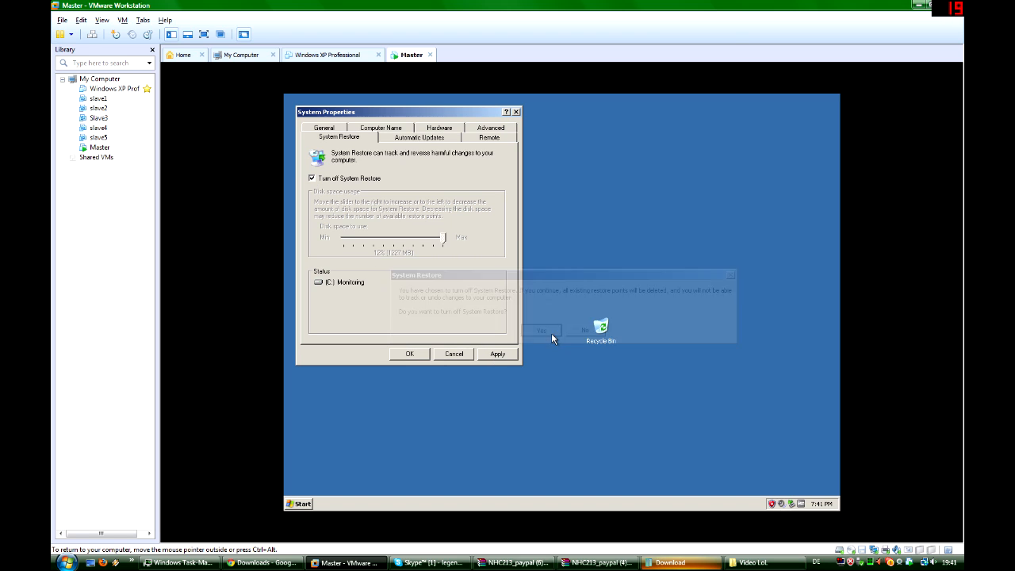
click(410, 355)
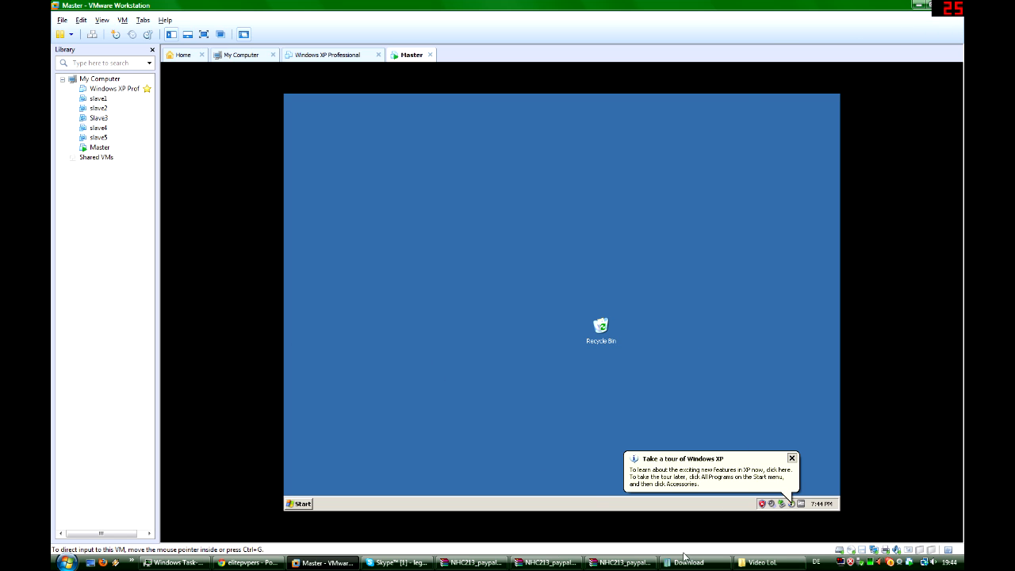
- Copy the NHC Bot folder from the host's Download folder onto the Master virtual machine's desktop and minimize the folder window
click(680, 564)
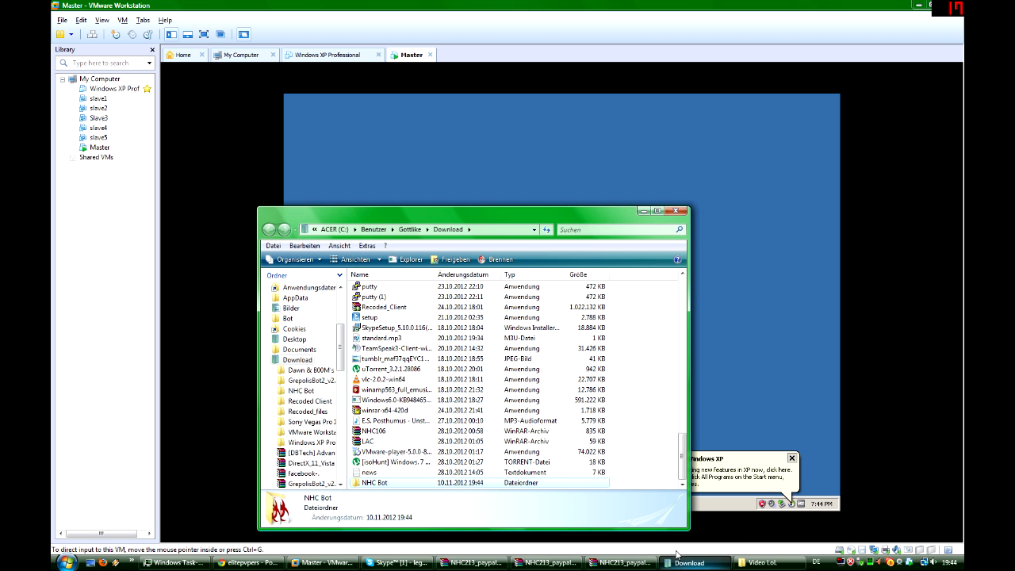
drag(410, 490, 339, 152)
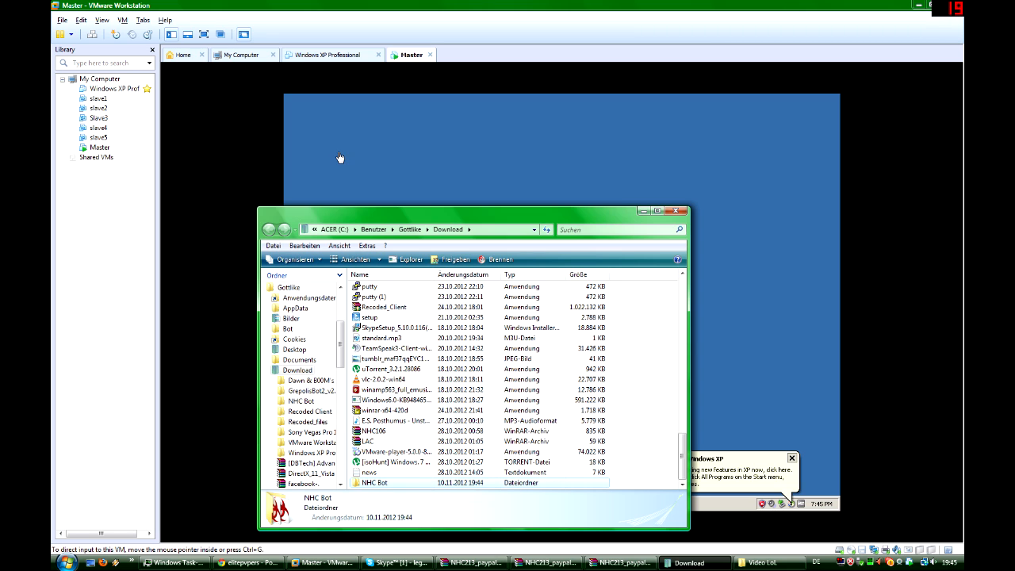
click(642, 211)
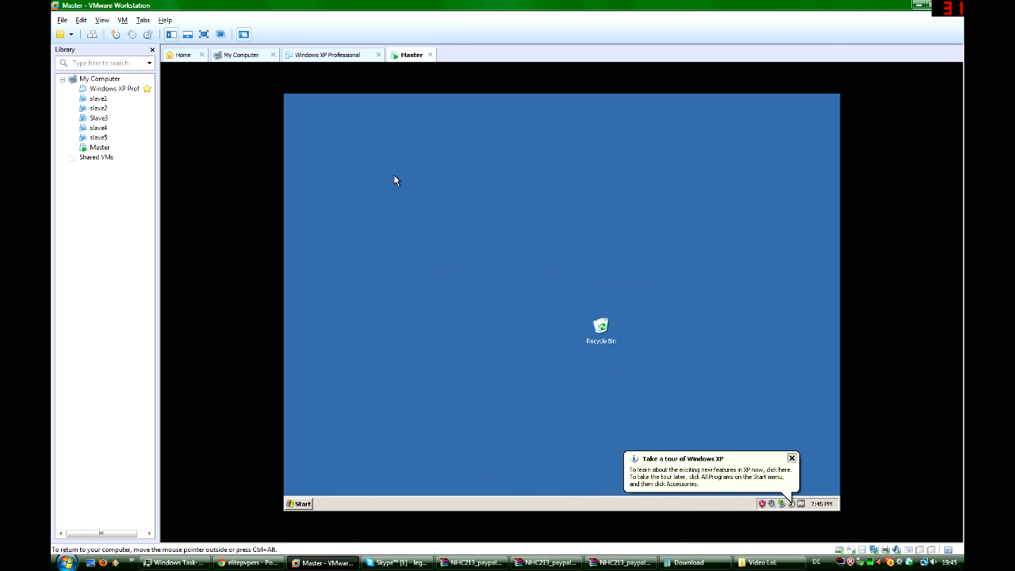
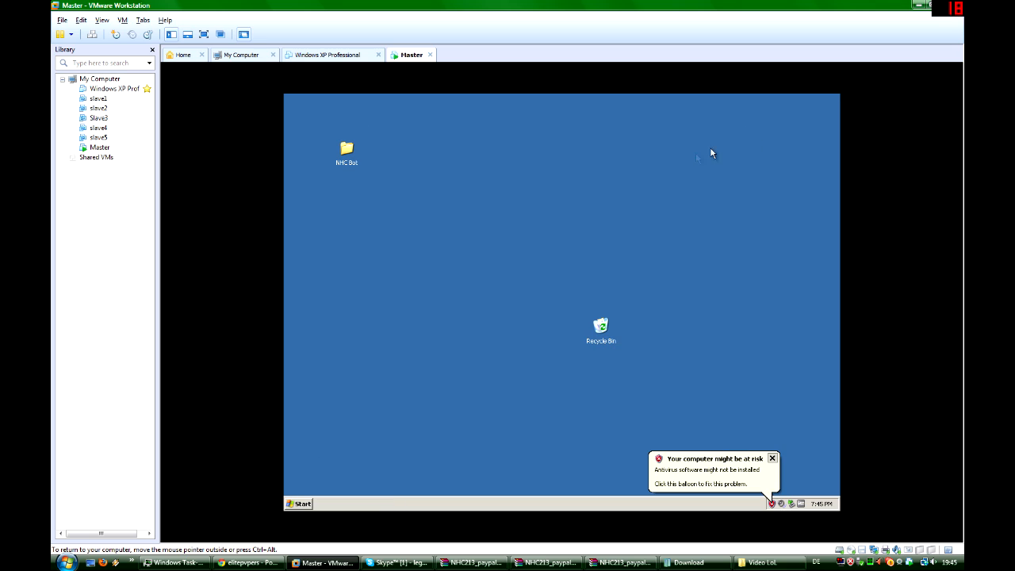
- Dismiss the security alert in the Master virtual machine and power on the Windows XP Professional virtual machine
drag(533, 250, 532, 253)
click(771, 460)
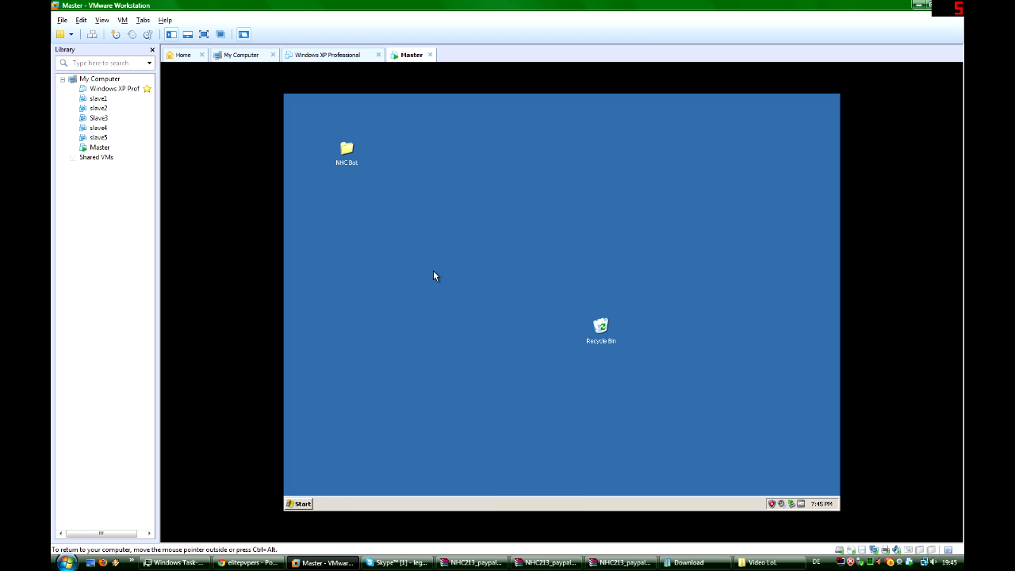
drag(518, 190, 440, 224)
click(330, 56)
click(225, 94)
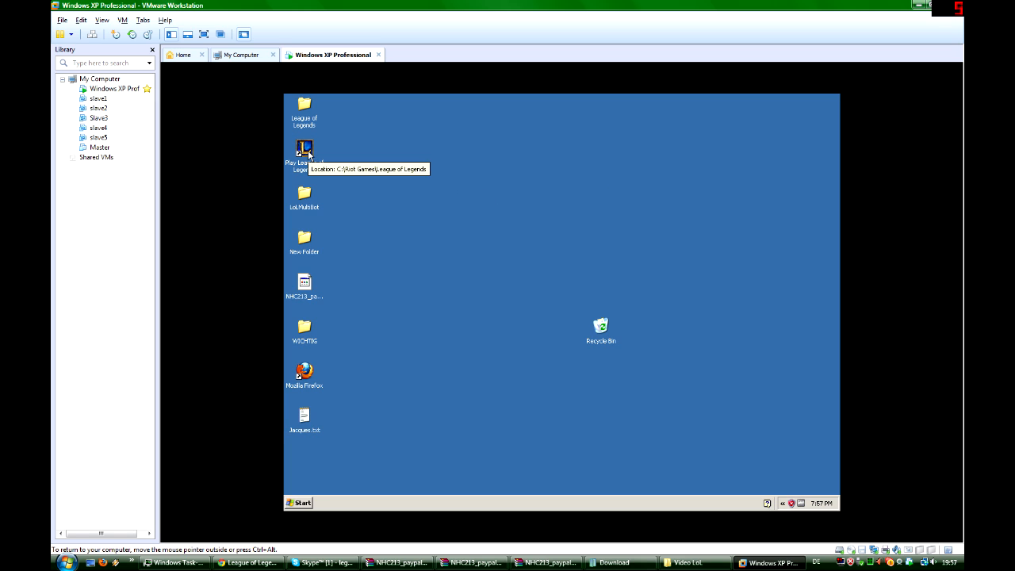
- Open config.ini from the WICHTIG desktop folder and review the Delay and DelayAI settings
double_click(305, 327)
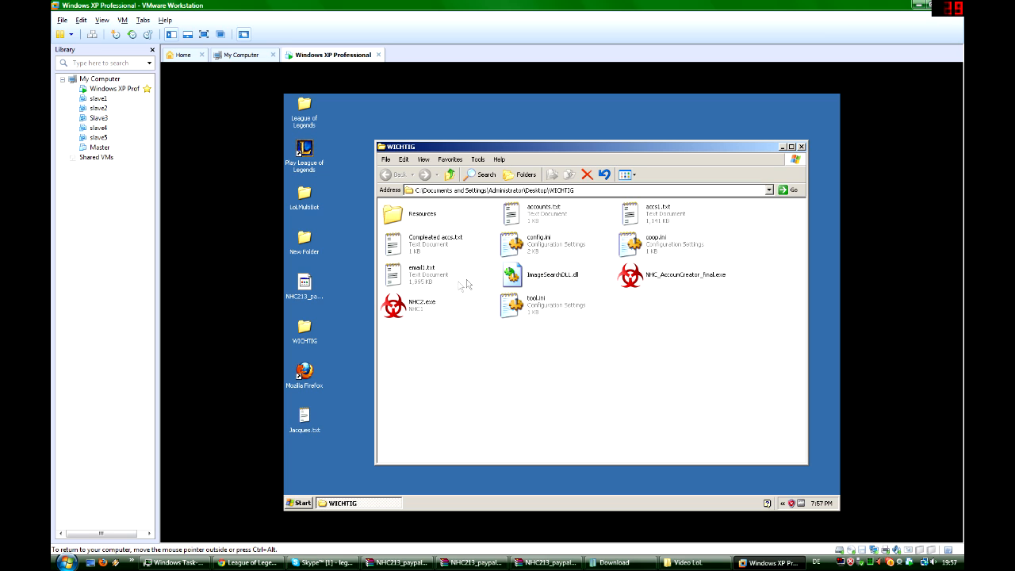
double_click(538, 247)
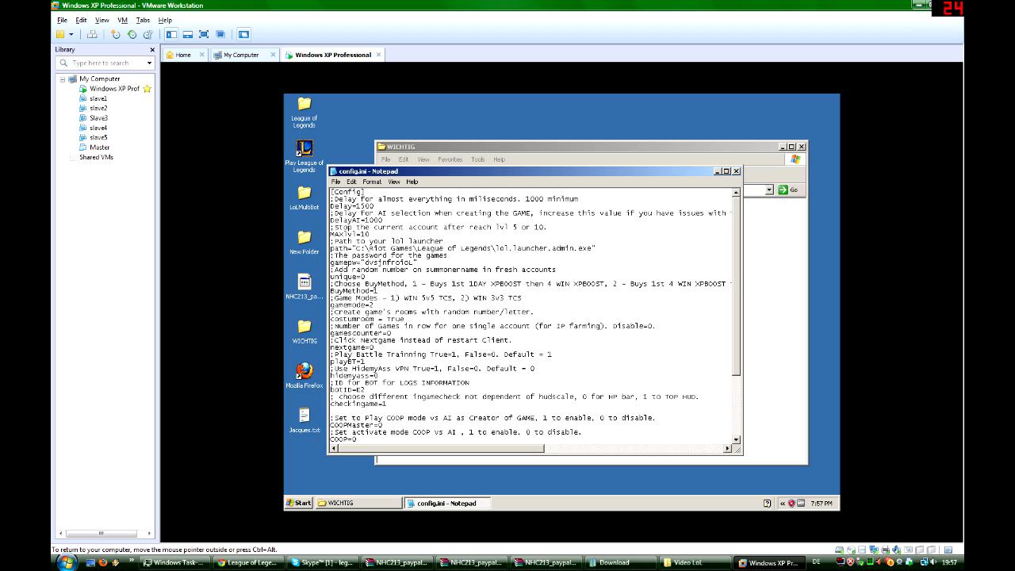
drag(340, 199, 291, 201)
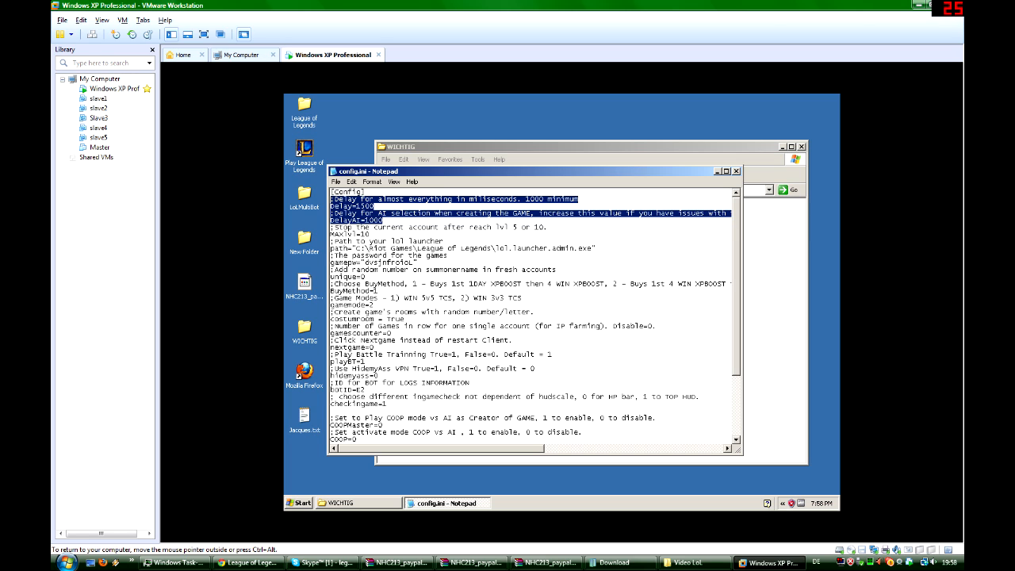
click(388, 226)
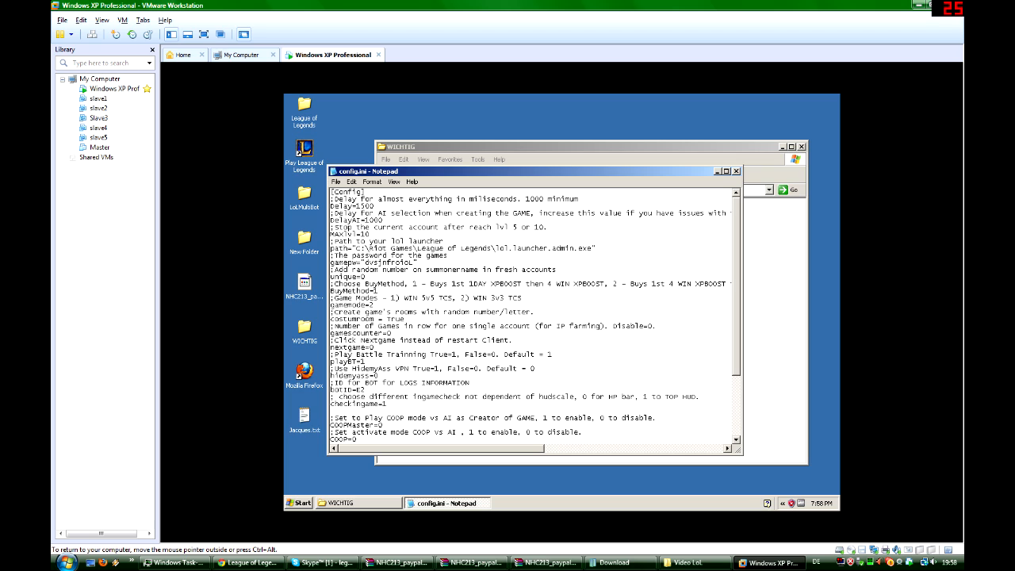
- Check the League of Legends launcher path in config.ini and replace the game password in the gamepw setting
mouse_move(591, 248)
mouse_down()
mouse_move(331, 248)
mouse_move(584, 248)
mouse_up()
drag(335, 256, 369, 262)
- Review the unique, BuyMethod, gamemode, costumroom and gamescounter settings in config.ini
drag(331, 270, 343, 276)
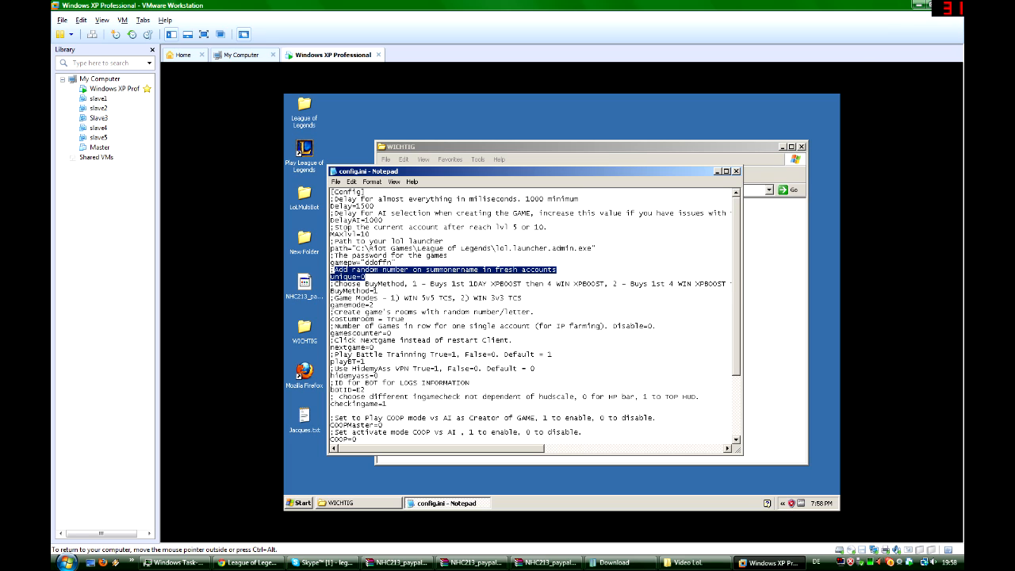
drag(378, 291, 330, 284)
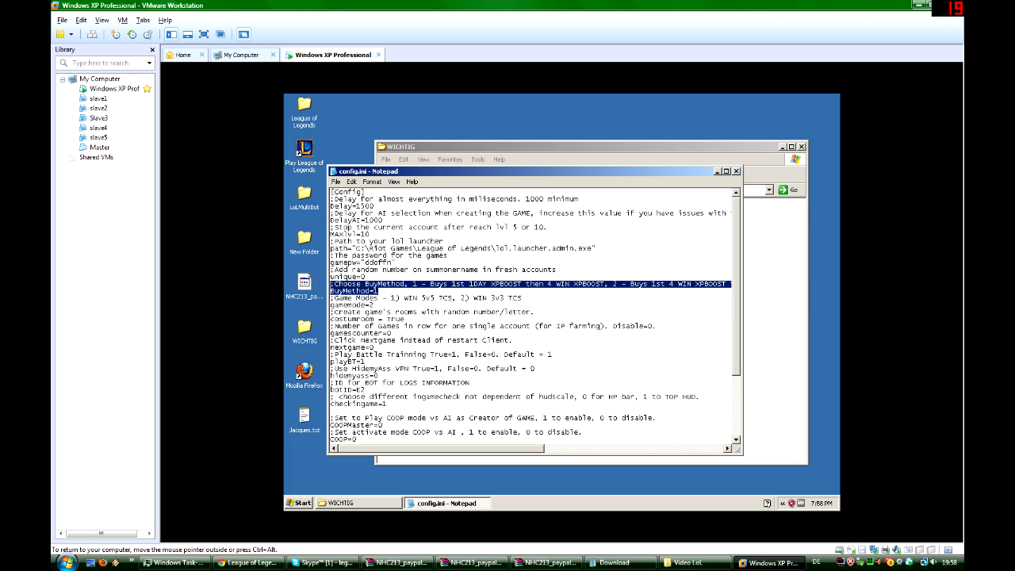
drag(374, 305, 329, 298)
drag(405, 320, 330, 312)
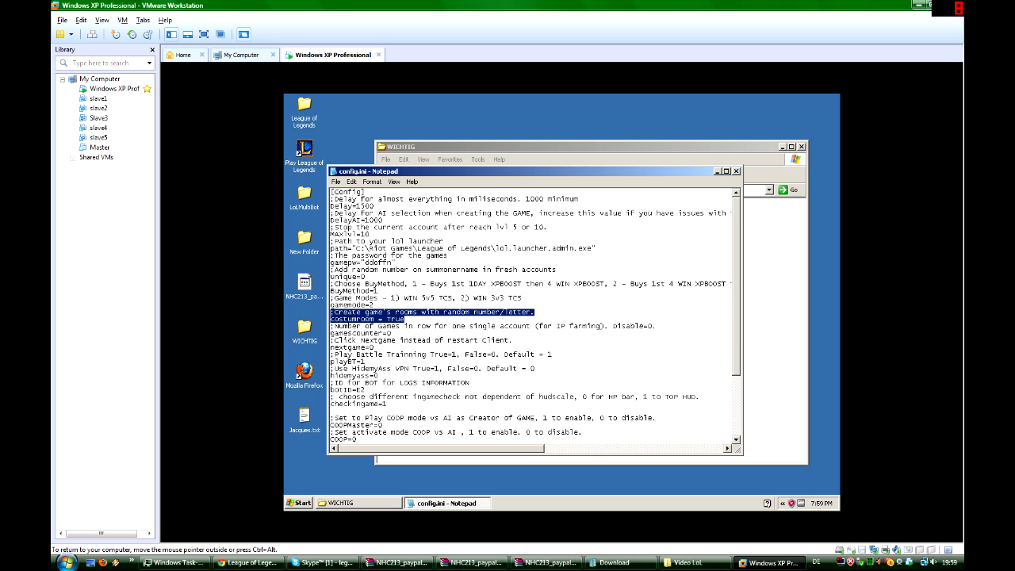
drag(391, 333, 330, 326)
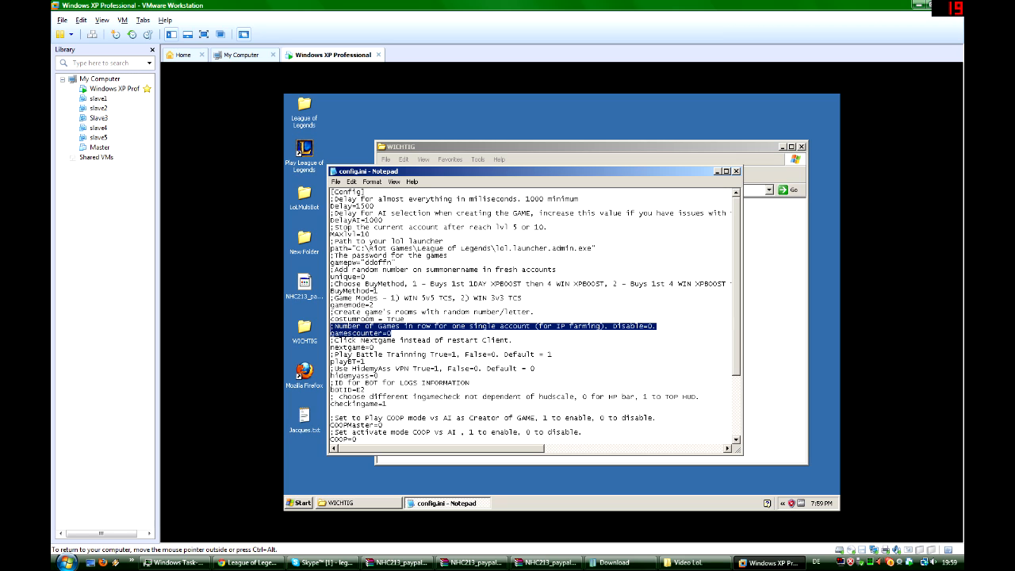
- Try a gamescounter value of 10 in config.ini and restore it to 0
click(392, 333)
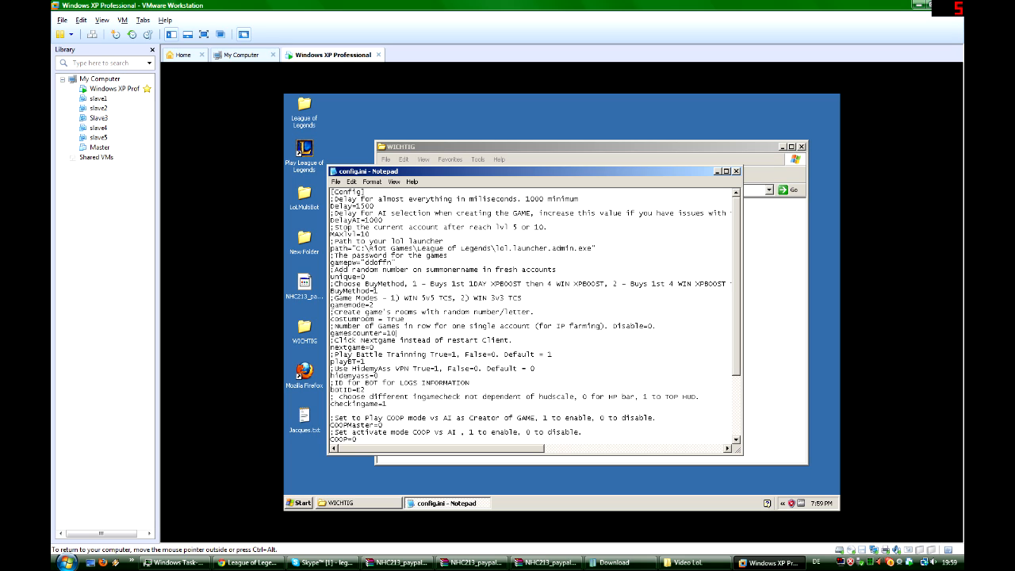
key(BackSpace)
key(BackSpace)
- Review the nextgame, playBT, hidemyass, botID and checkingame settings in config.ini
drag(374, 347, 330, 341)
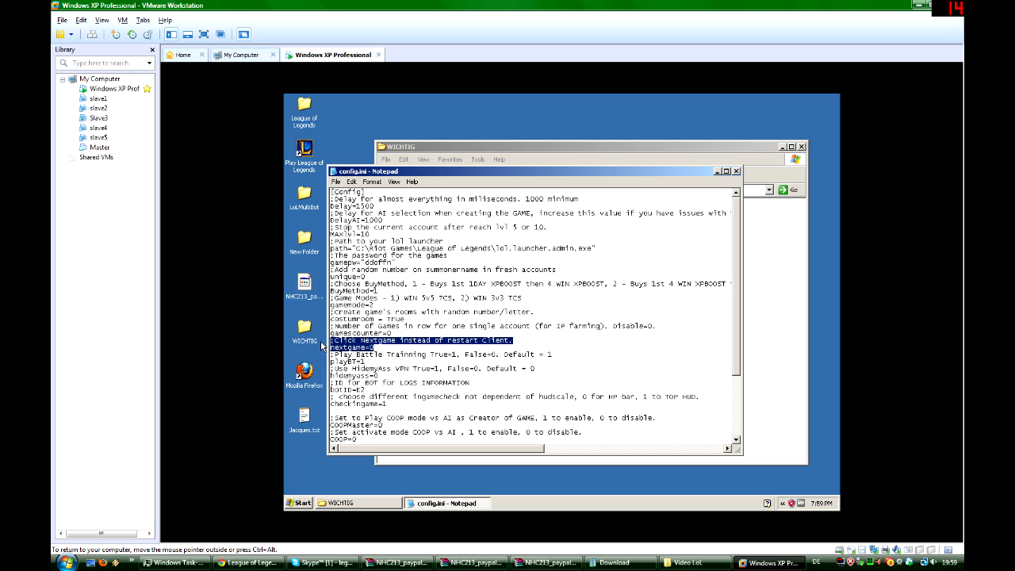
drag(366, 362, 330, 354)
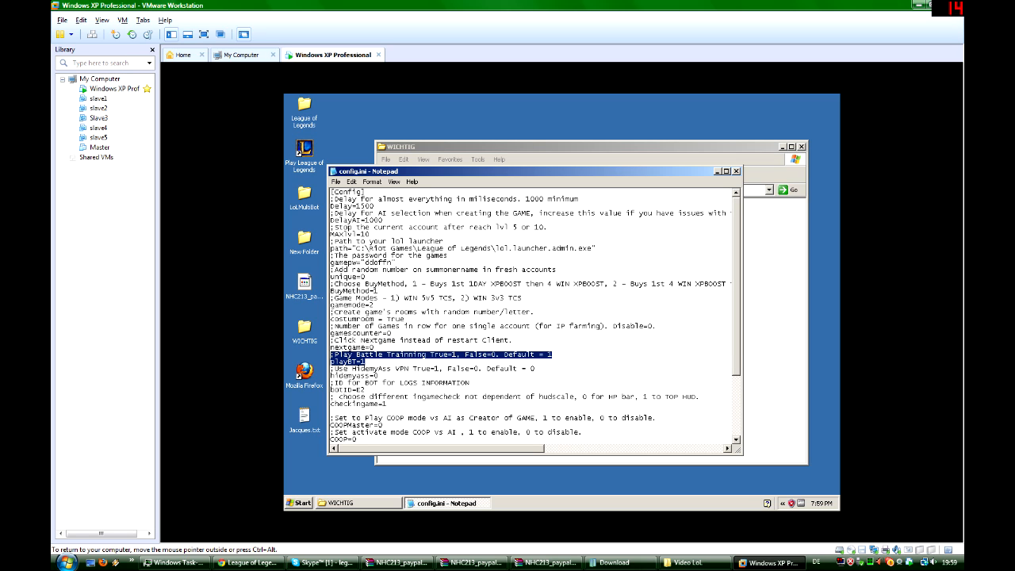
drag(379, 375, 326, 378)
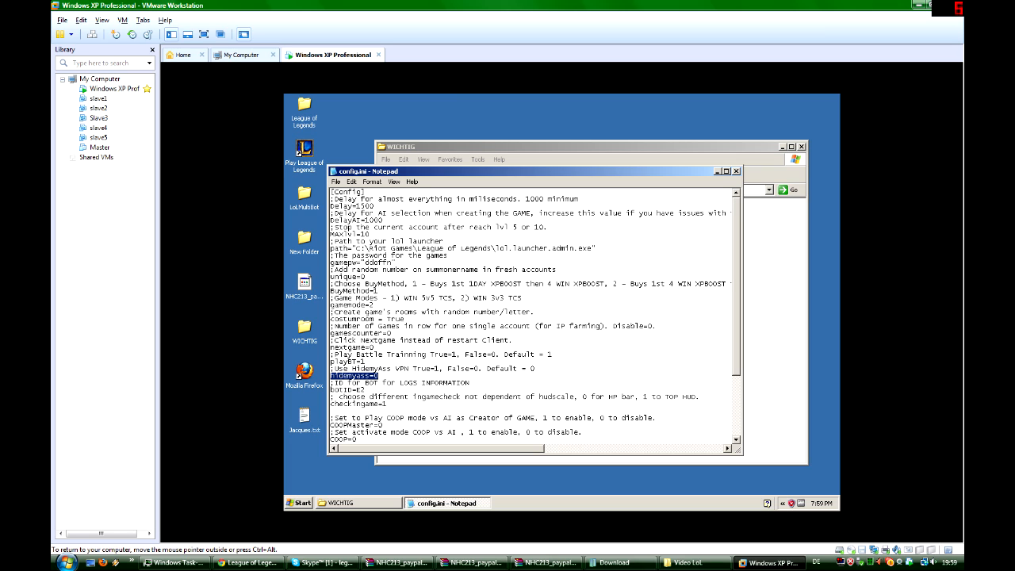
drag(386, 404, 325, 382)
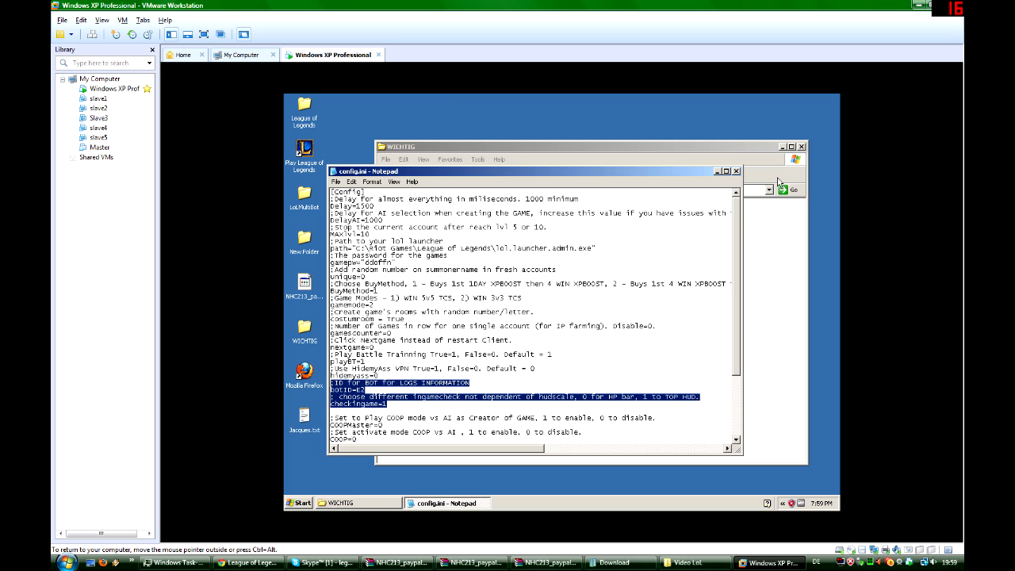
- Close config.ini, answer its save prompt and bring up the options for the WICHTIG folder's empty area
click(736, 172)
click(532, 327)
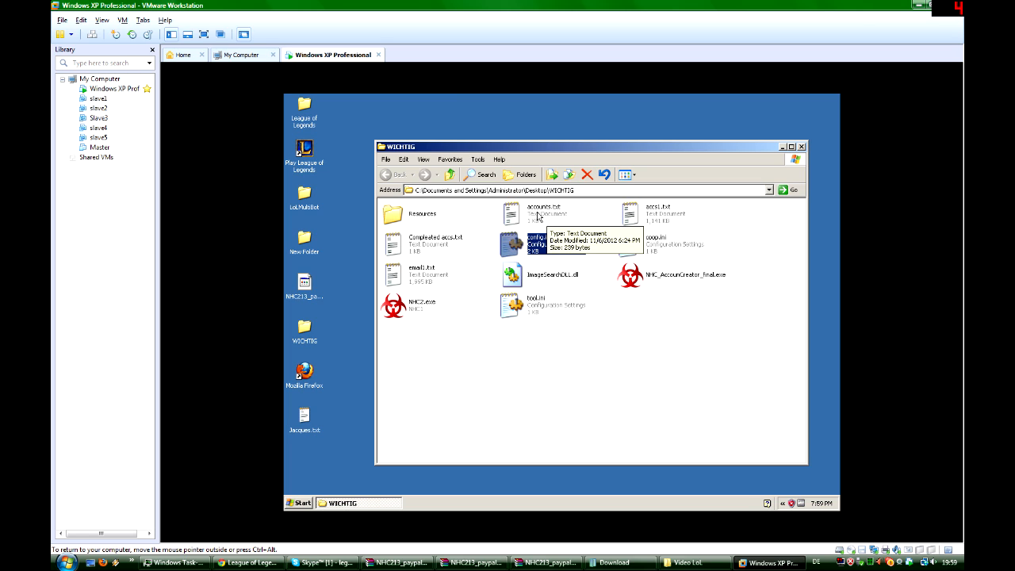
right_click(622, 350)
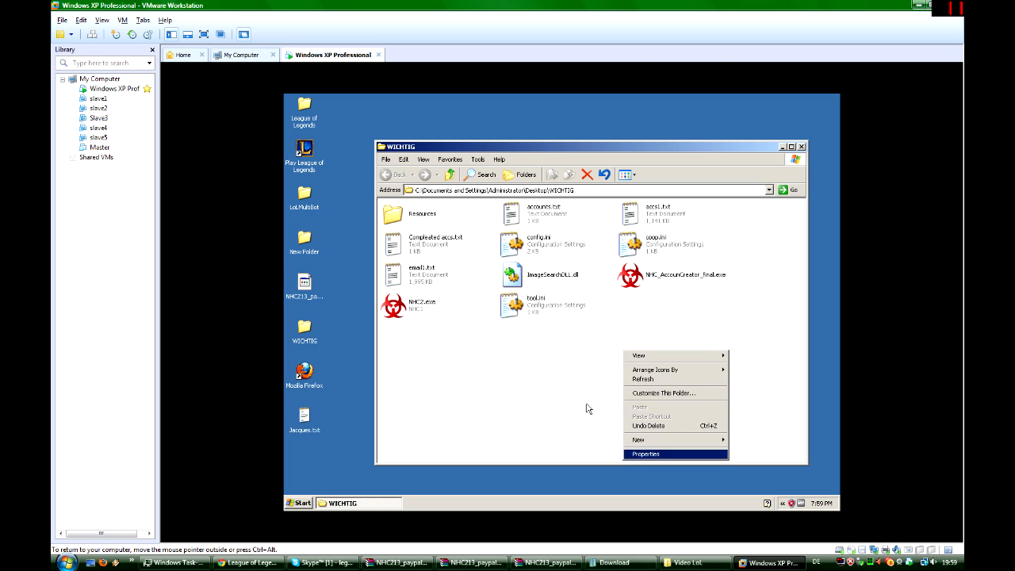
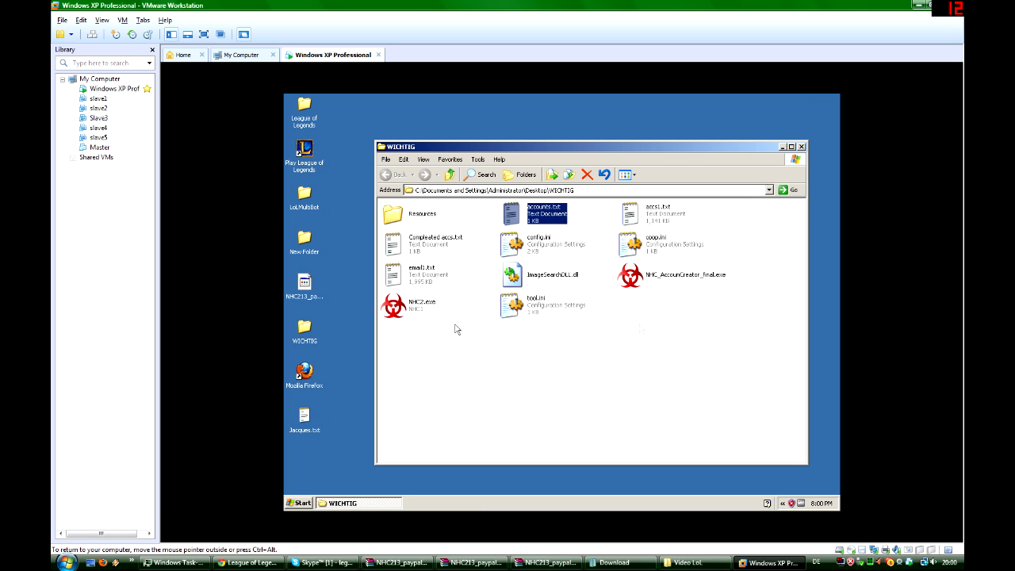
- Launch NHC2.exe from the WICHTIG folder, and close the Windows XP Professional virtual machine with a power-off
double_click(407, 315)
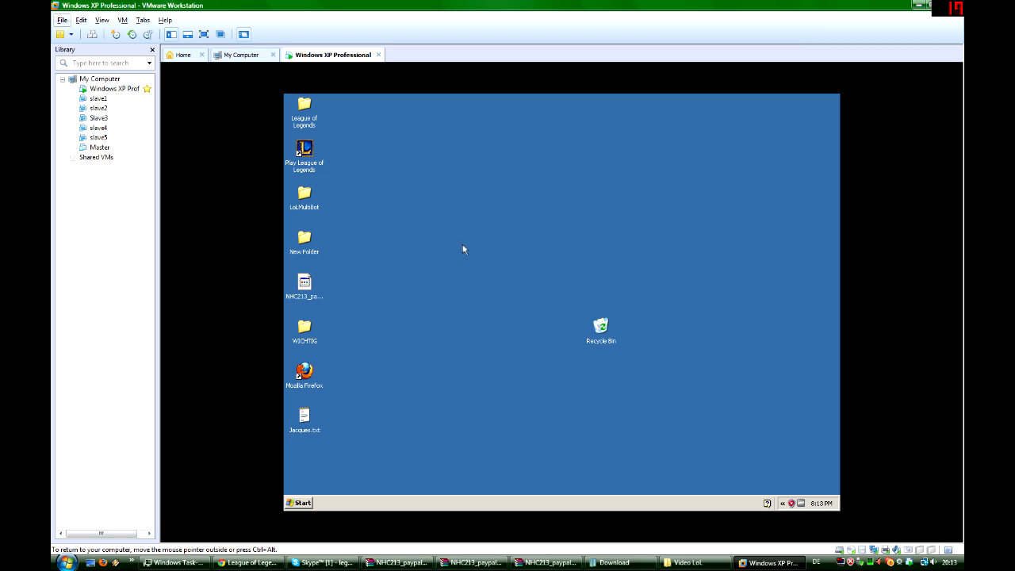
click(378, 56)
click(493, 305)
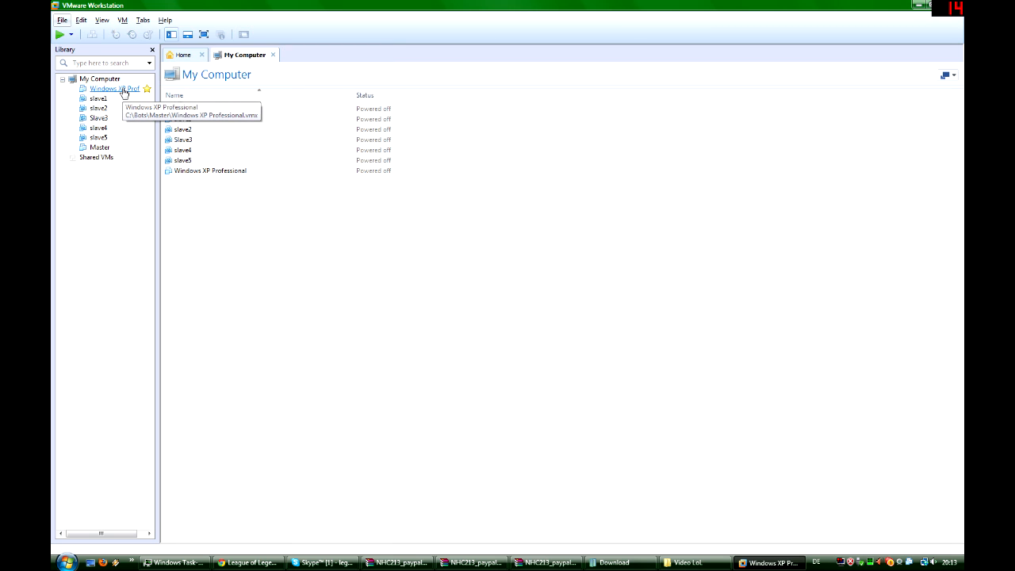
- Take a snapshot of the Master virtual machine under the name Snapshot 1
click(99, 148)
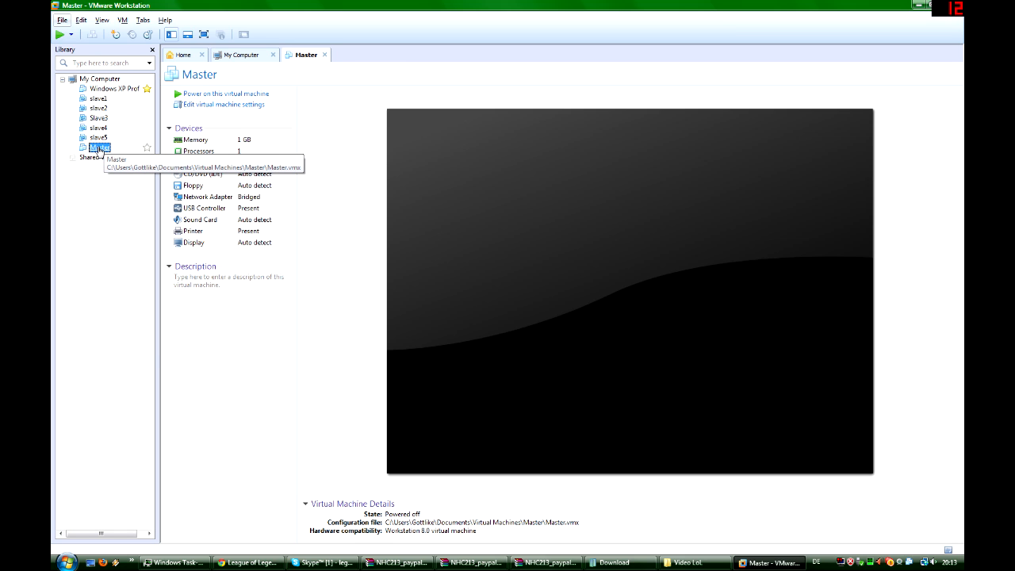
right_click(99, 149)
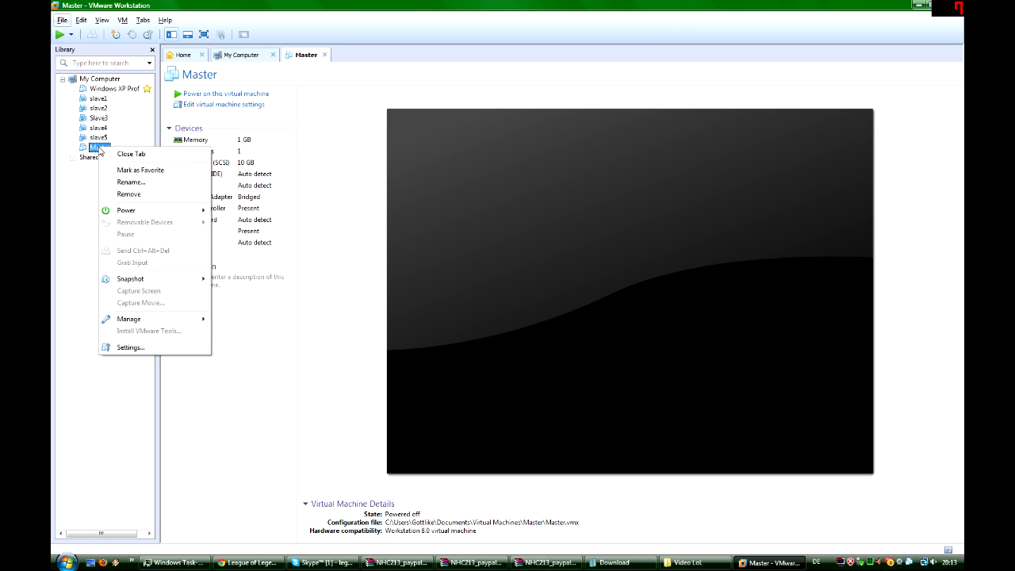
mouse_move(178, 283)
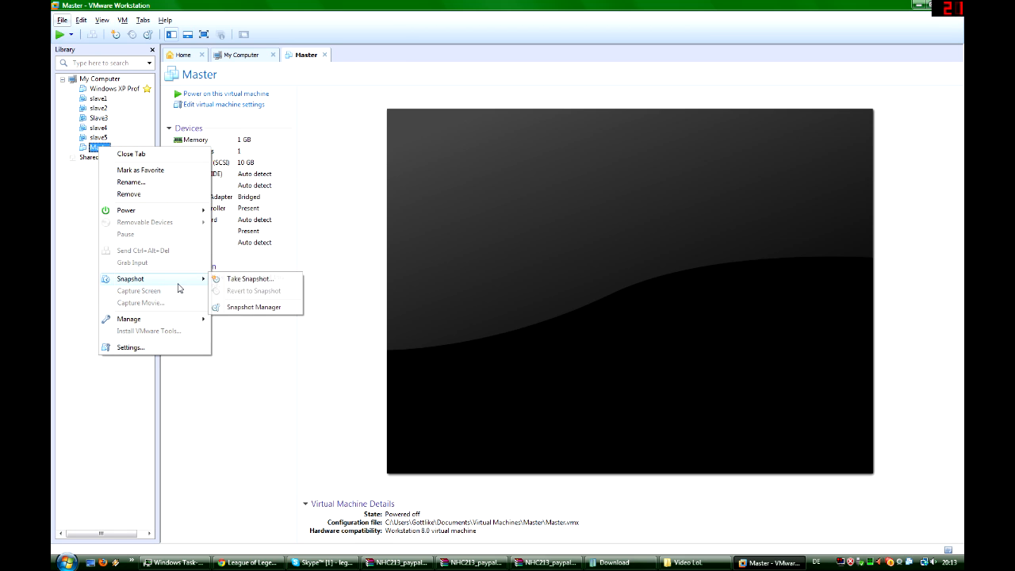
click(238, 279)
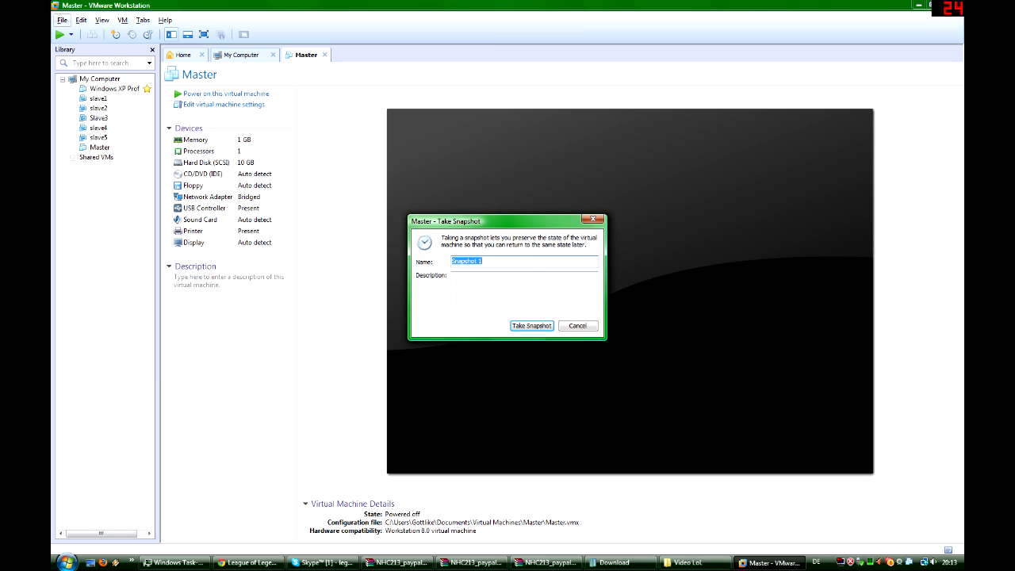
key(Tab)
click(537, 328)
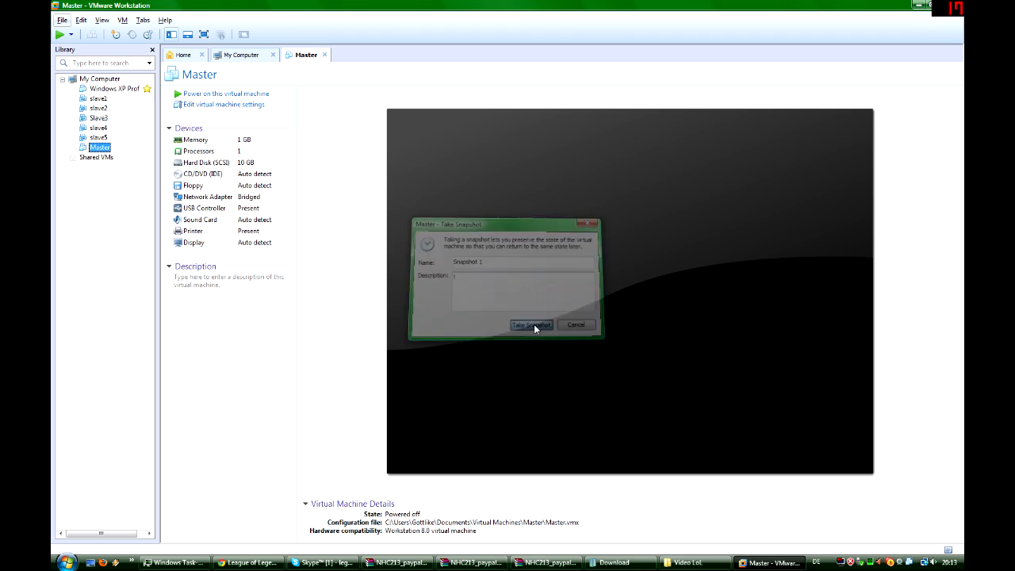
- Start cloning the Master virtual machine, using its existing snapshot Snapshot 1 as the clone source
right_click(97, 149)
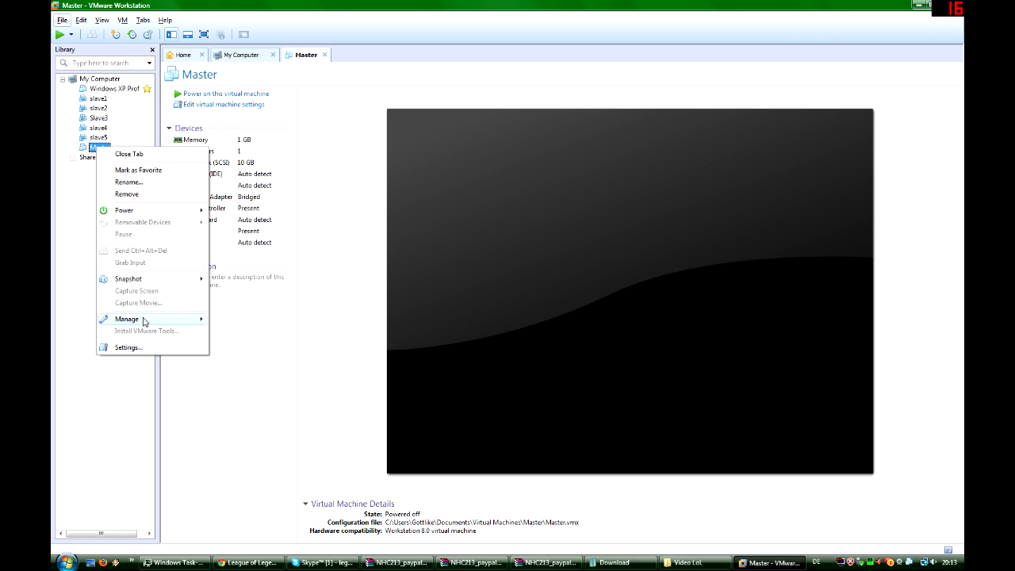
mouse_move(143, 320)
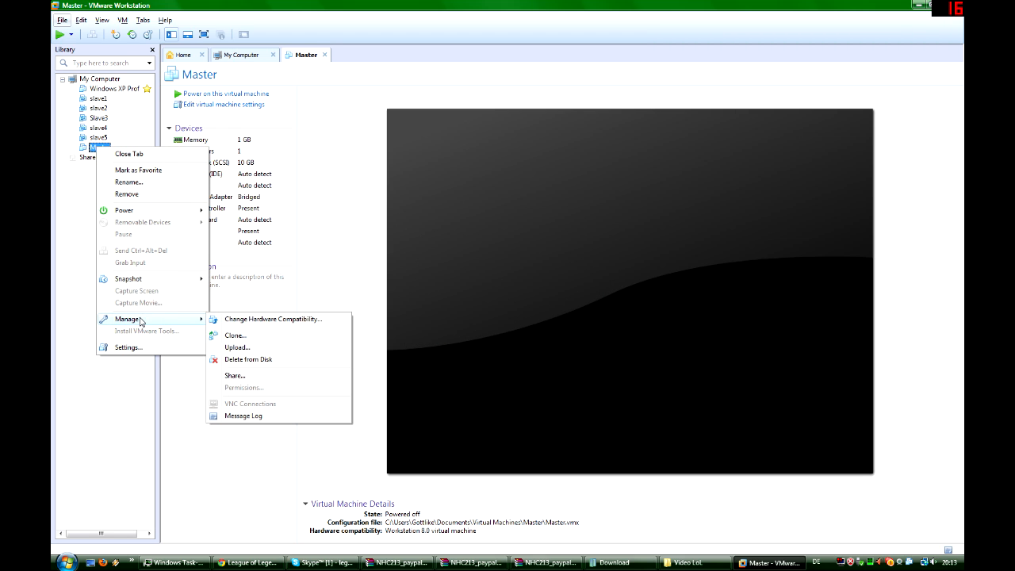
click(235, 335)
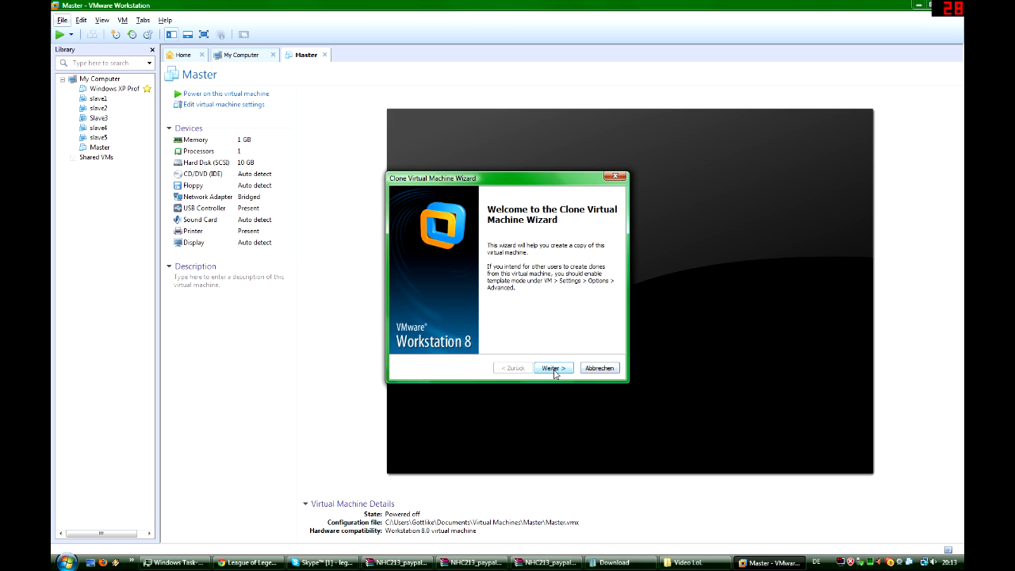
click(553, 369)
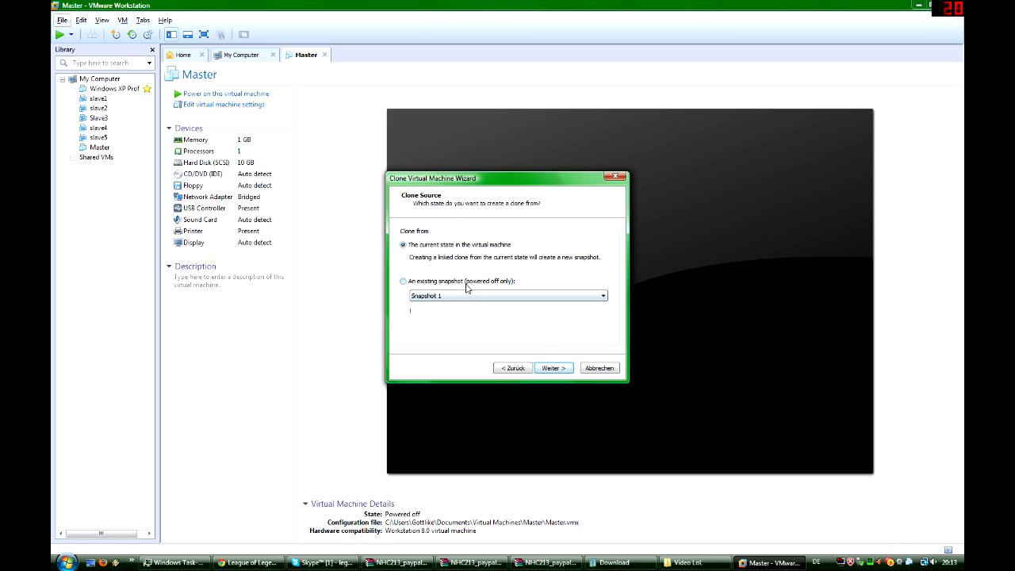
click(421, 283)
click(442, 296)
click(443, 305)
click(553, 368)
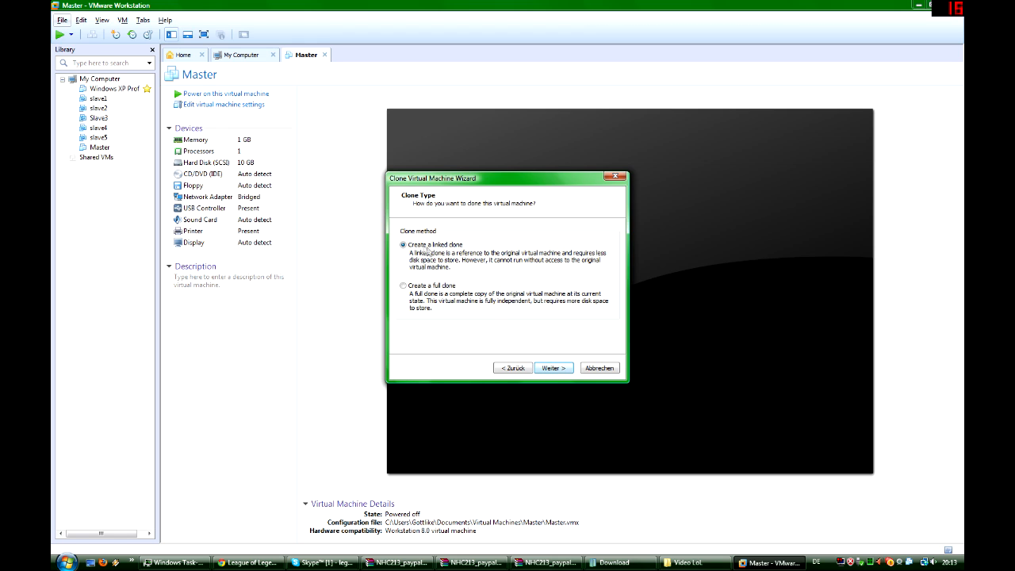
- Create the copy as a linked clone named Slave10 and close the clone wizard
click(553, 368)
text(Slave)
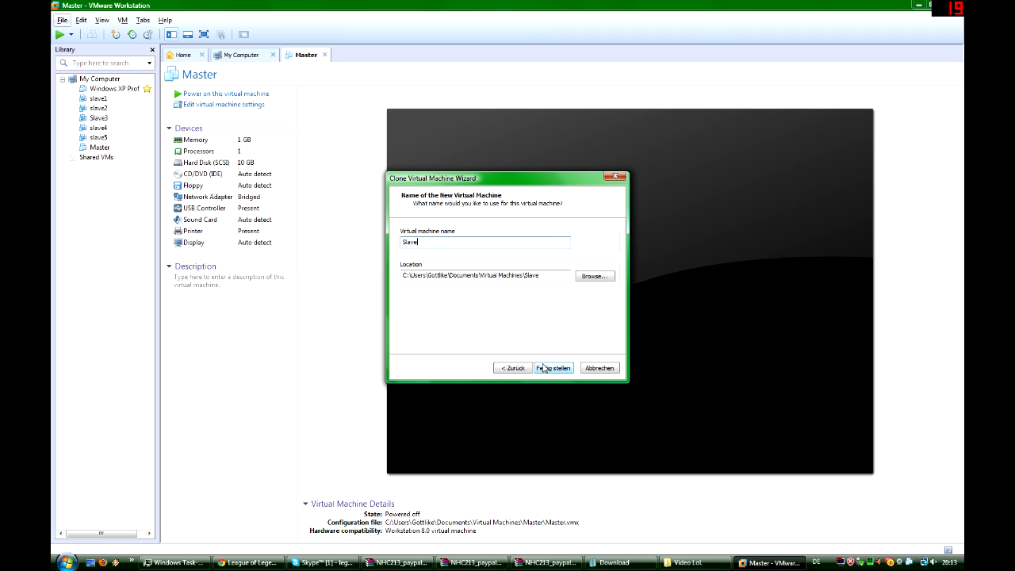
text(10)
click(543, 367)
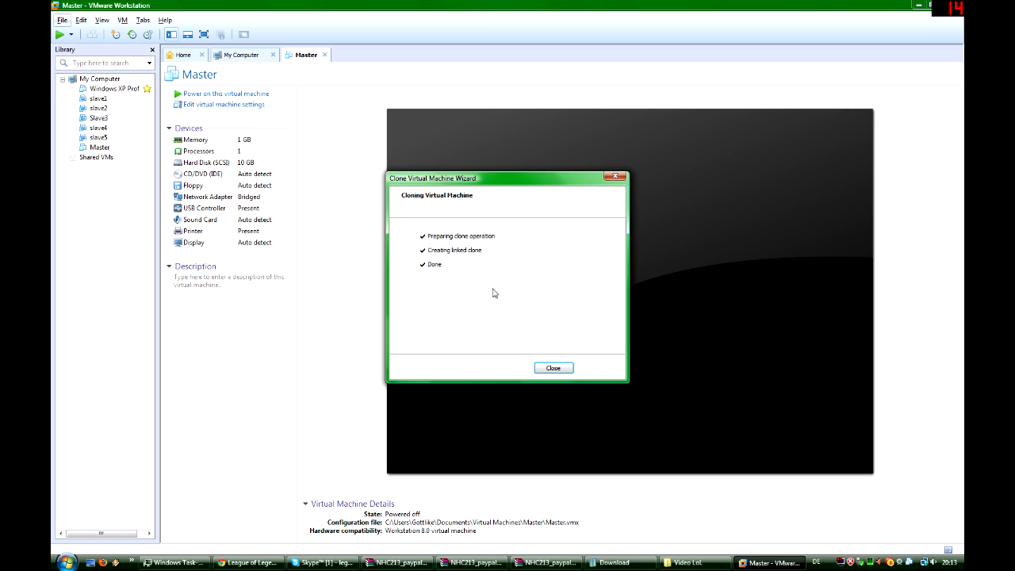
click(552, 367)
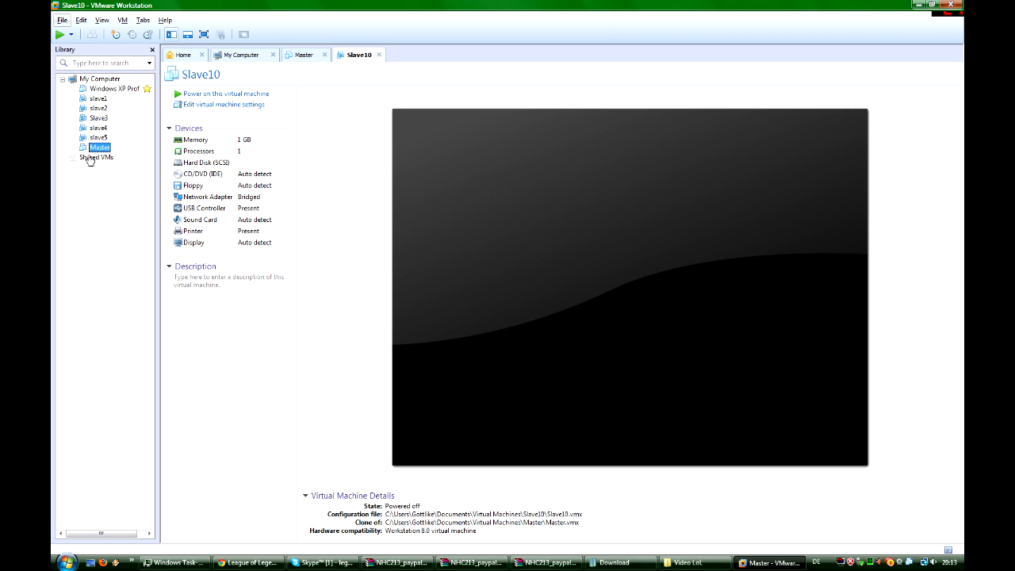
- Power on the Master and Slave10 virtual machines and answer Yes to Master's floppy connection prompt
click(100, 147)
click(100, 157)
click(100, 147)
click(101, 157)
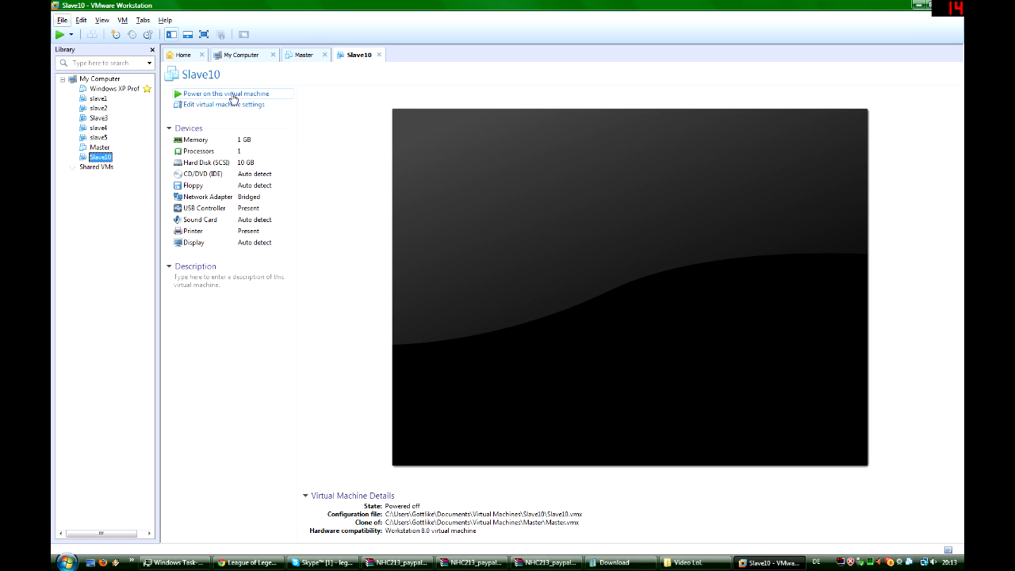
click(99, 147)
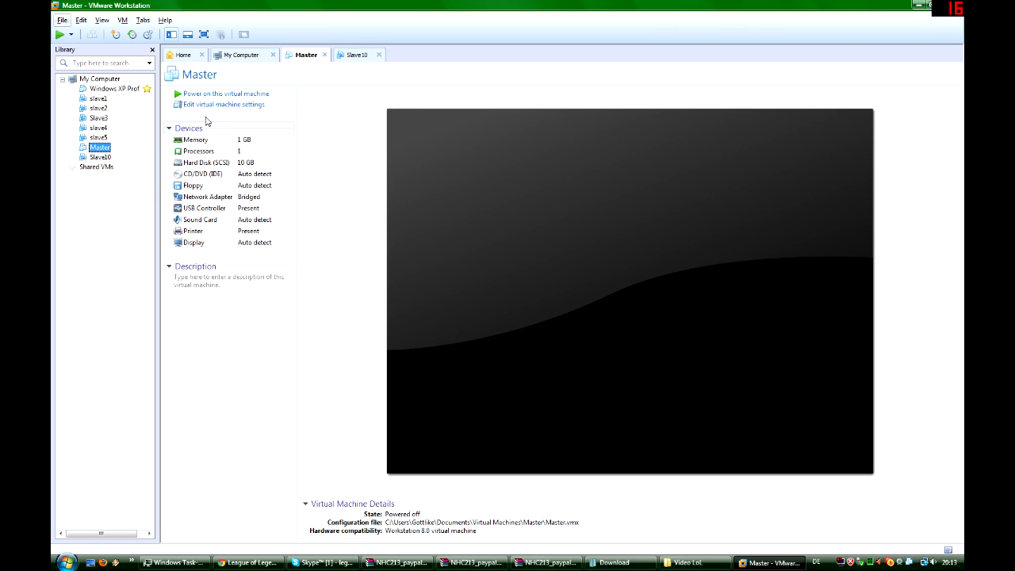
click(101, 157)
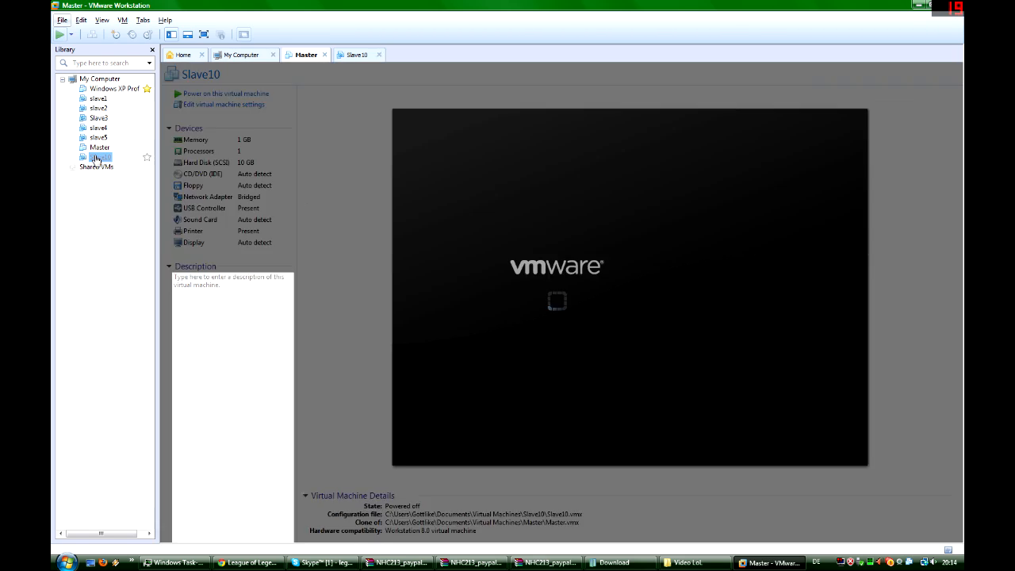
click(195, 94)
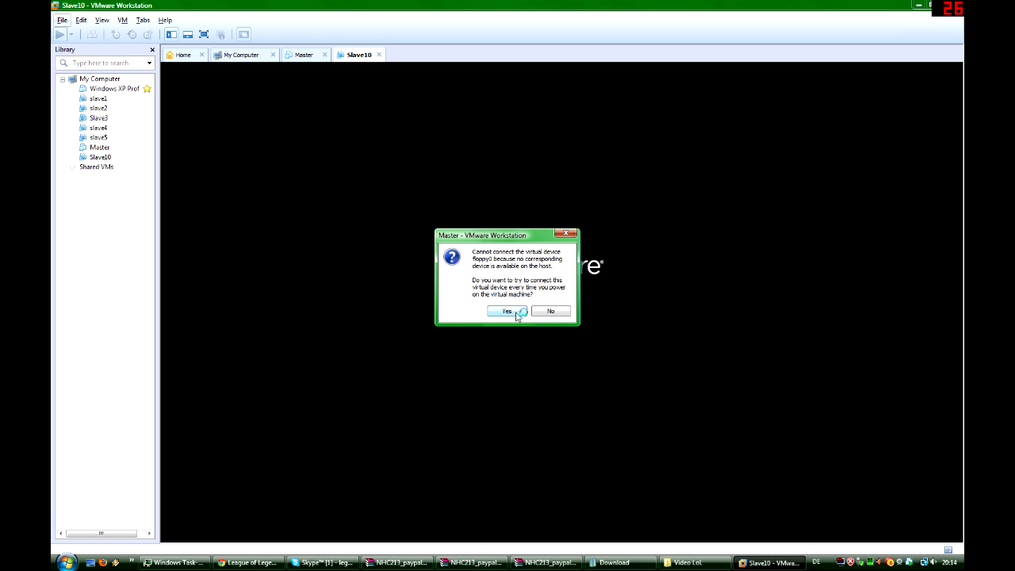
click(516, 314)
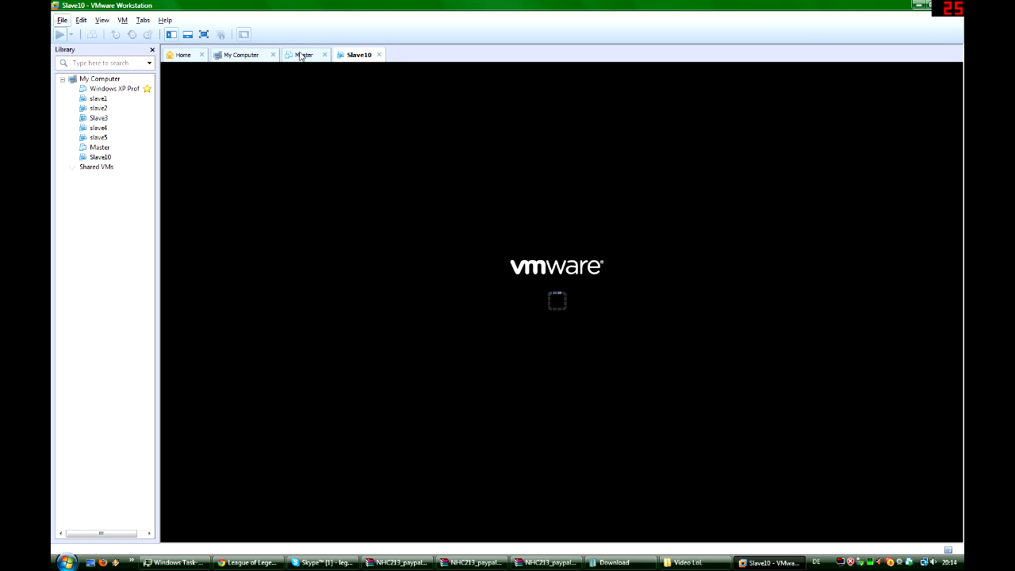
- Decline the floppy connection for Slave10 and show its running machine
click(302, 58)
click(356, 54)
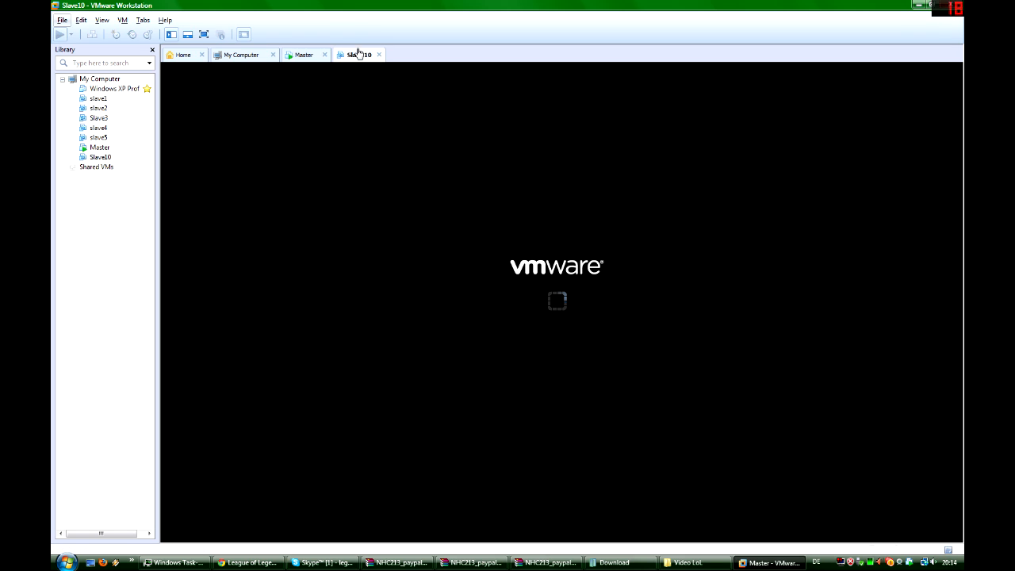
click(300, 55)
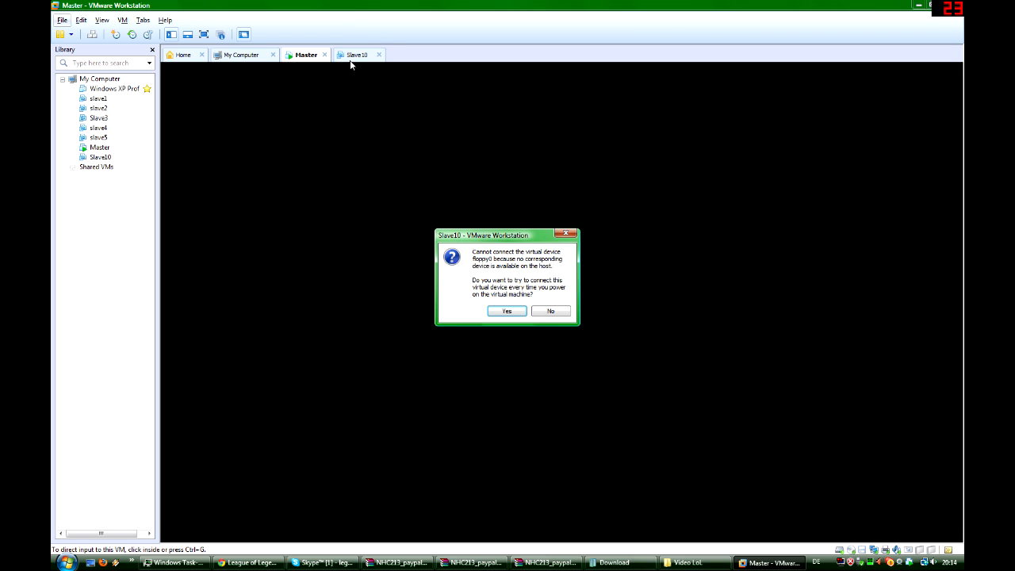
click(546, 312)
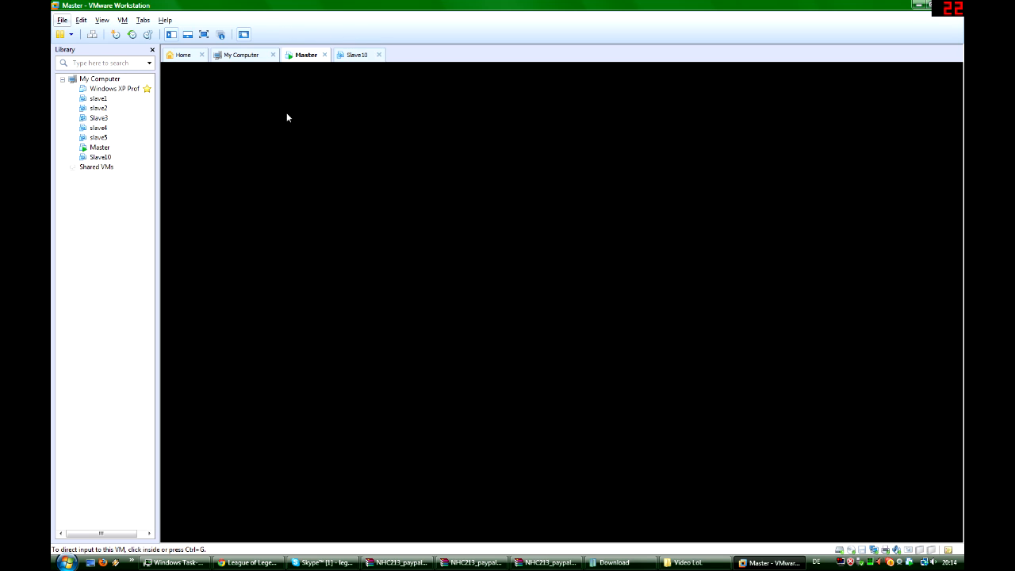
click(107, 155)
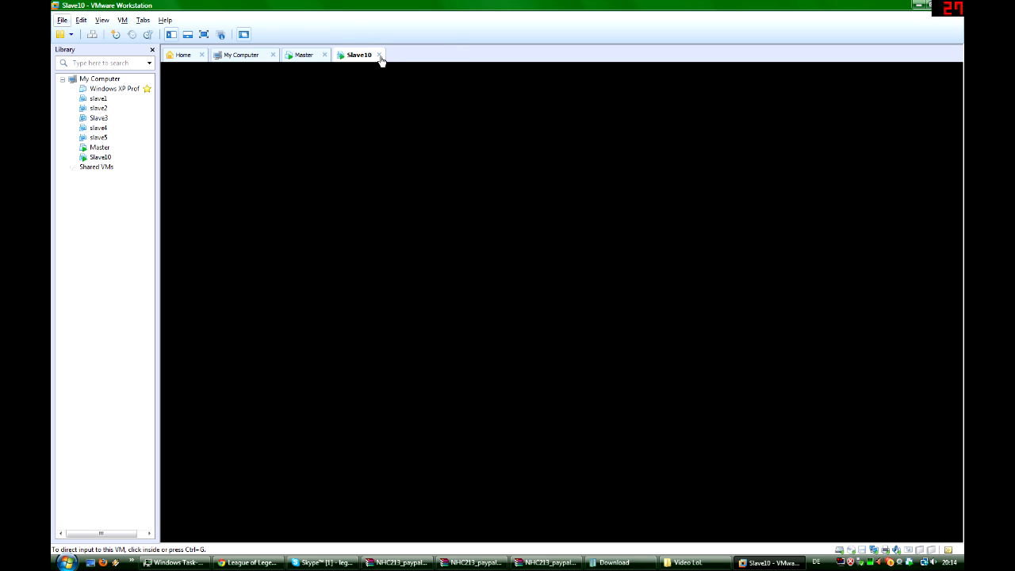
- Power off the Slave10 and Master virtual machines
click(378, 55)
click(492, 304)
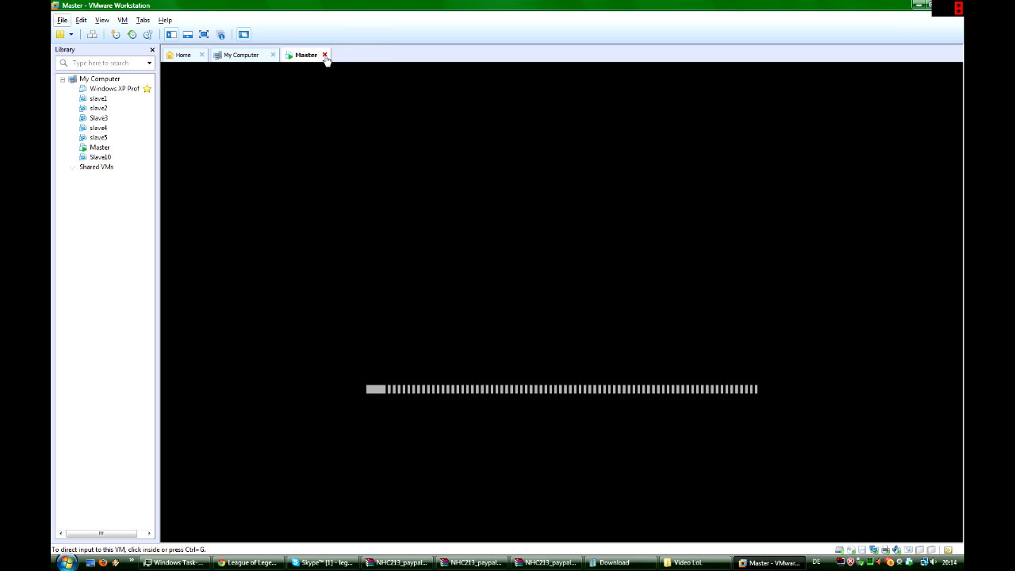
click(324, 56)
click(491, 300)
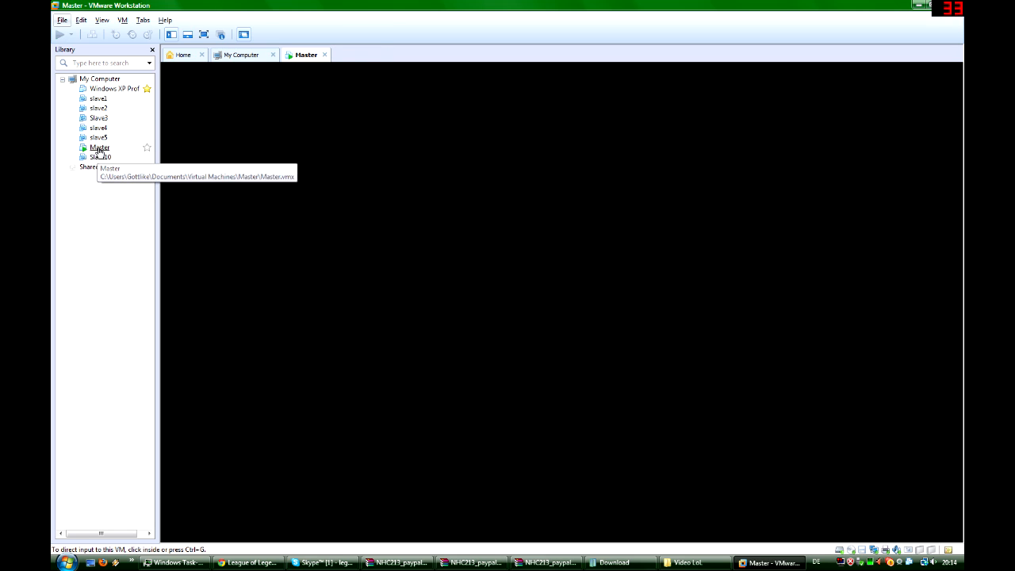
- Start another clone of the powered-off Master virtual machine from its existing snapshot
right_click(100, 149)
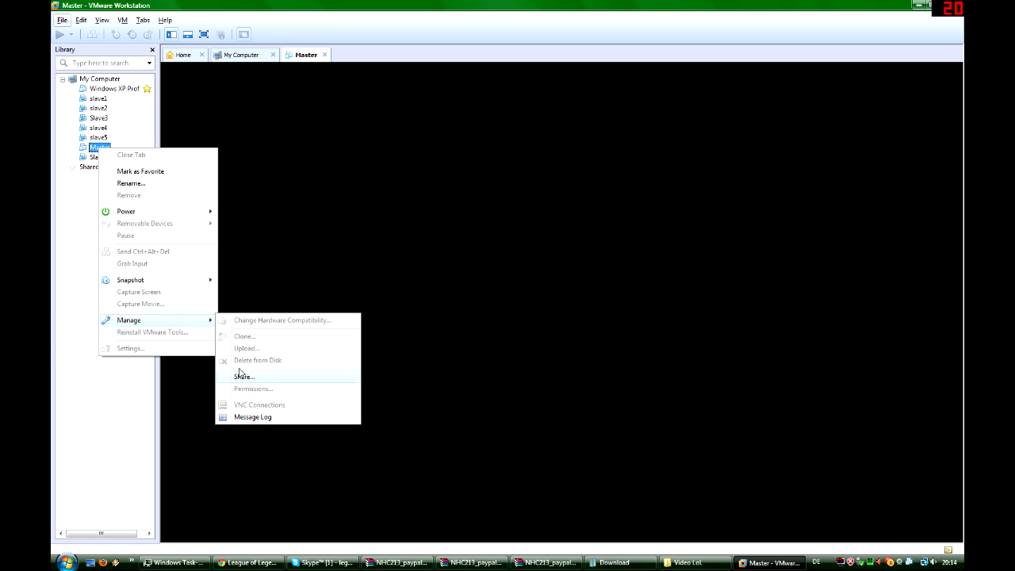
click(54, 353)
right_click(93, 151)
right_click(92, 150)
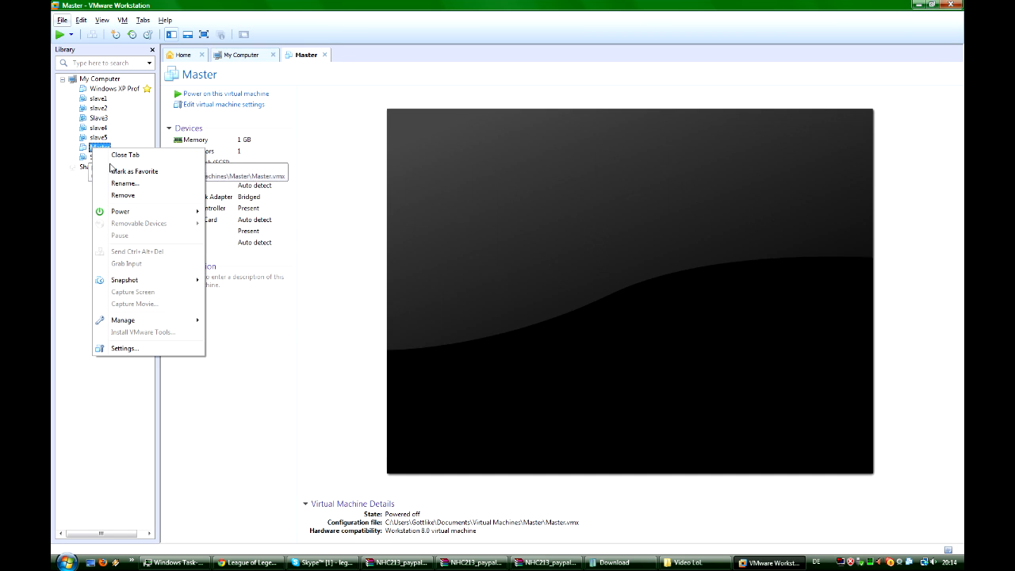
mouse_move(196, 318)
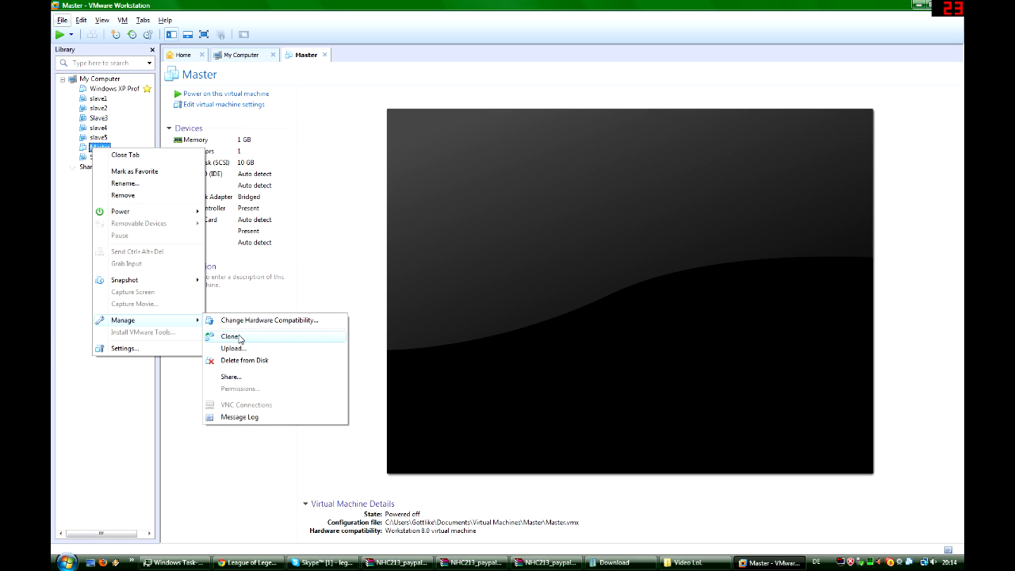
click(240, 336)
click(561, 370)
click(464, 281)
click(552, 372)
- Create the copy as a linked clone named slave11 and close the clone wizard
click(551, 368)
text(slave11)
key(Return)
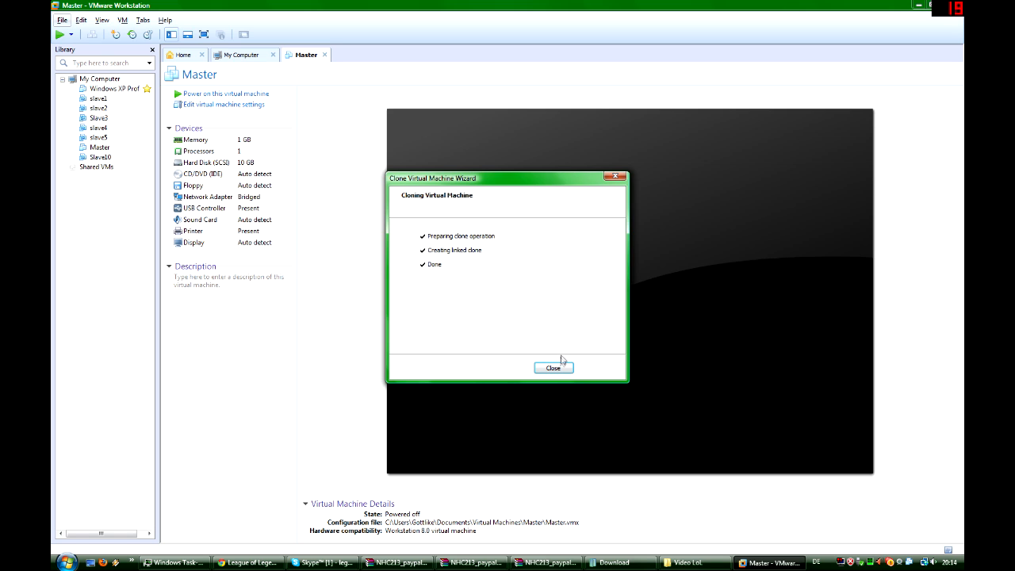
click(552, 368)
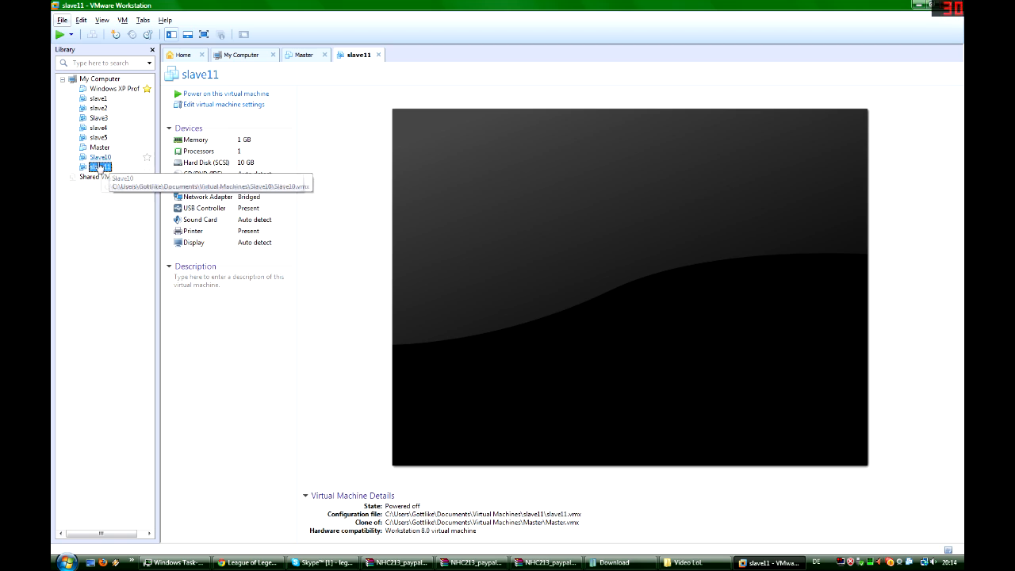
- Switch between the Slave10 and slave11 clones in the library to view their details
key(Up)
key(Down)
key(Down)
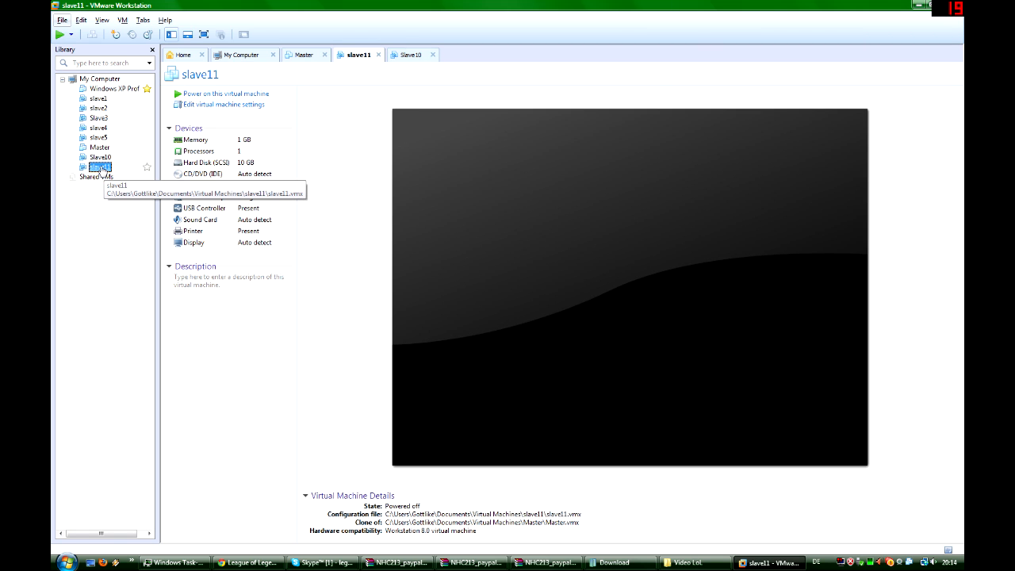